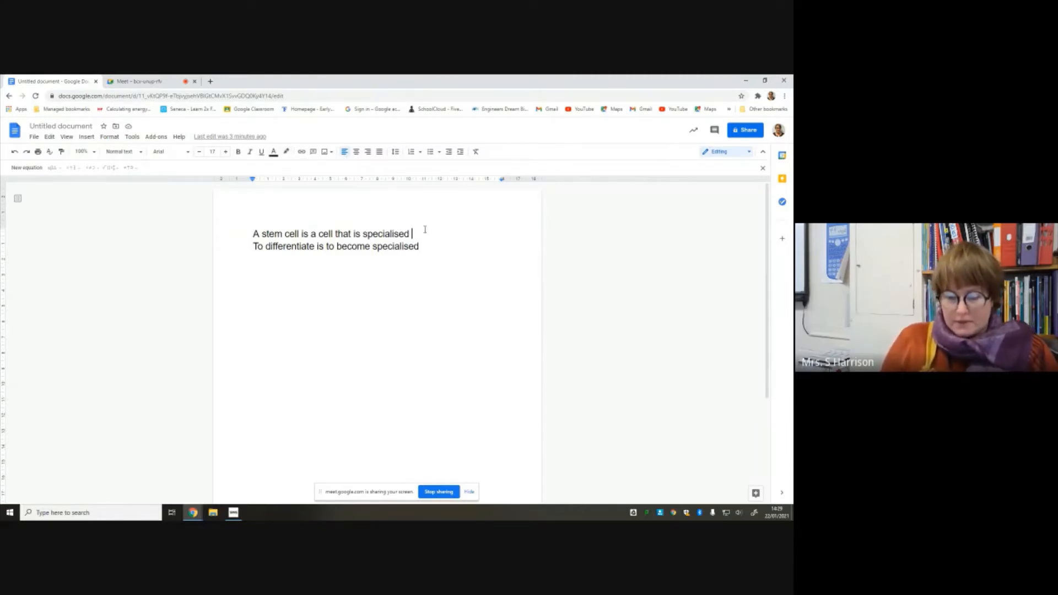
Add the feedback "Incorrect." after the first sentence, about the stem cell being specialised
type("In cor")
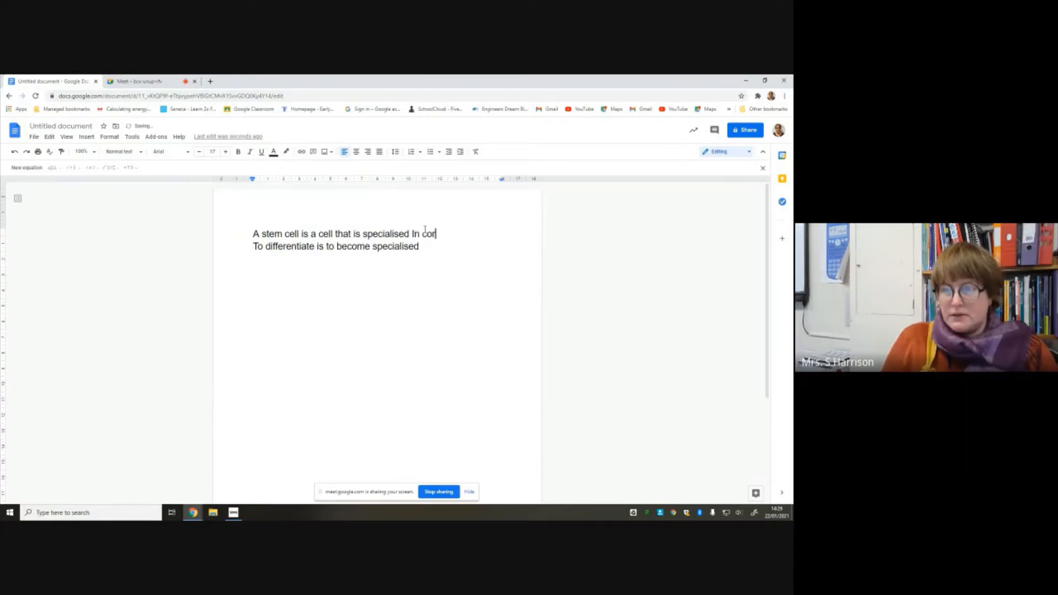
key("BackSpace")
key("BackSpace")
key("BackSpace")
key("BackSpace")
type("corre")
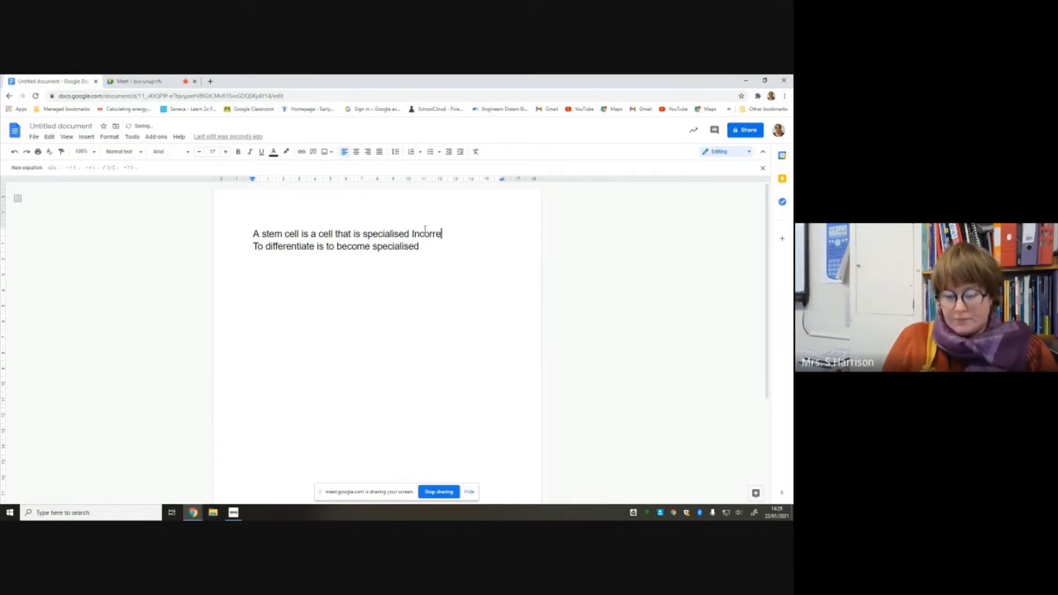
type("ct.")
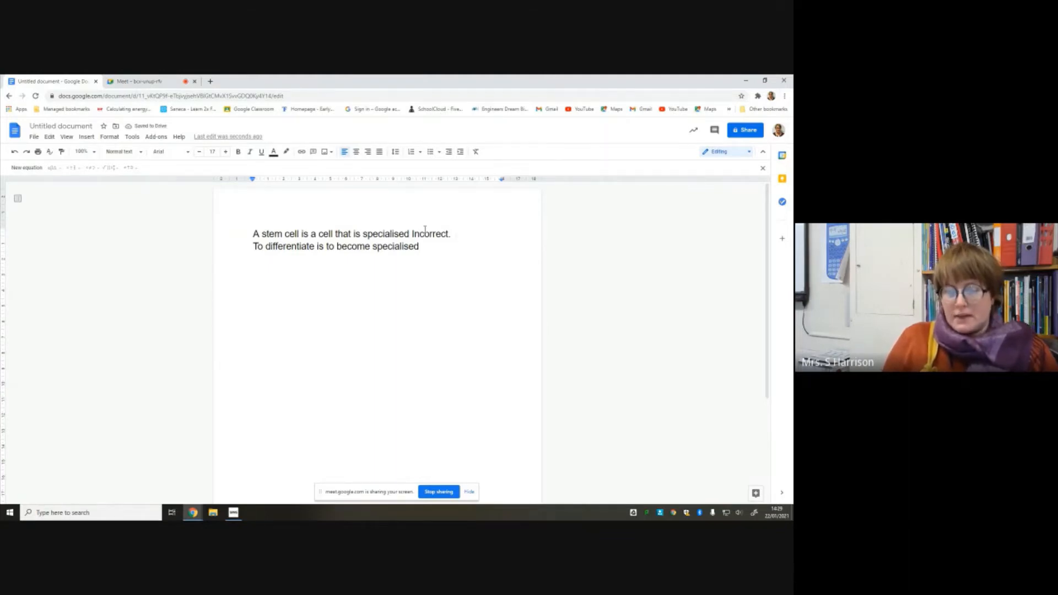
Continue the feedback after "Incorrect." with the sentence "A stem cell is a cell that is not specialised."
type("A stem cell")
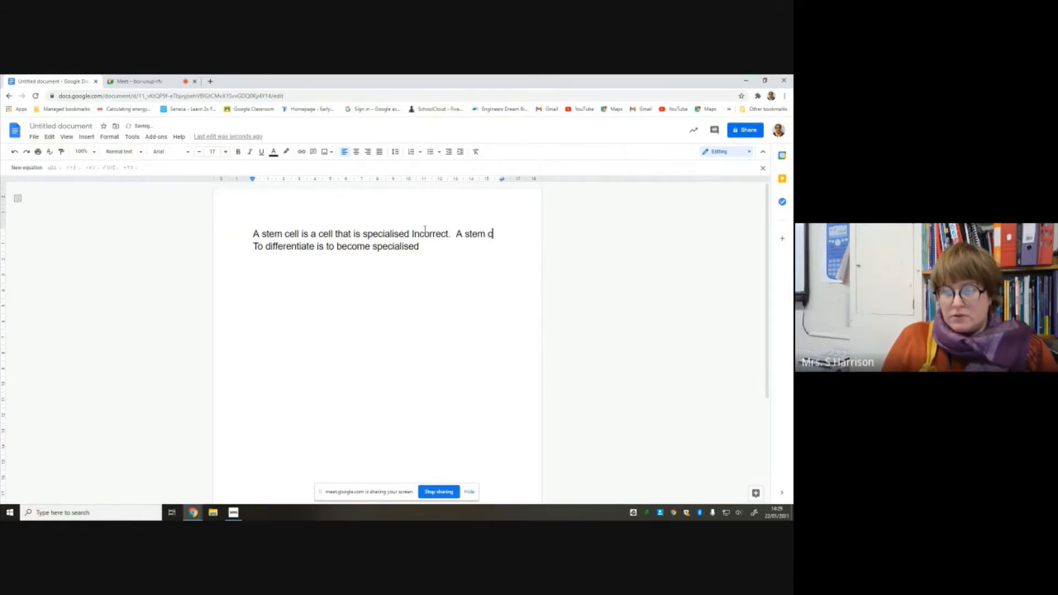
type(" is a cell ")
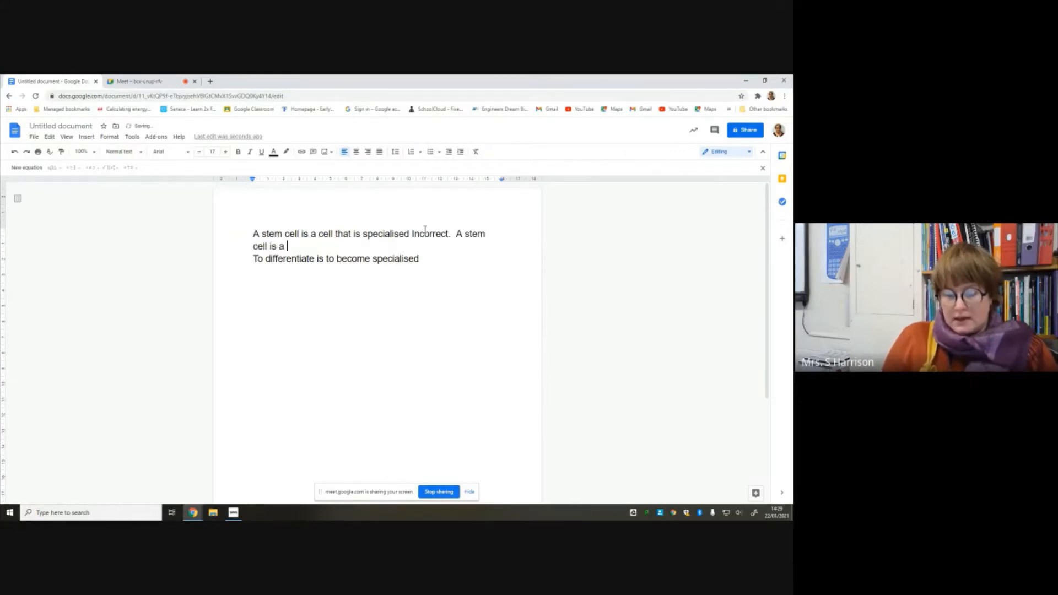
type("that ")
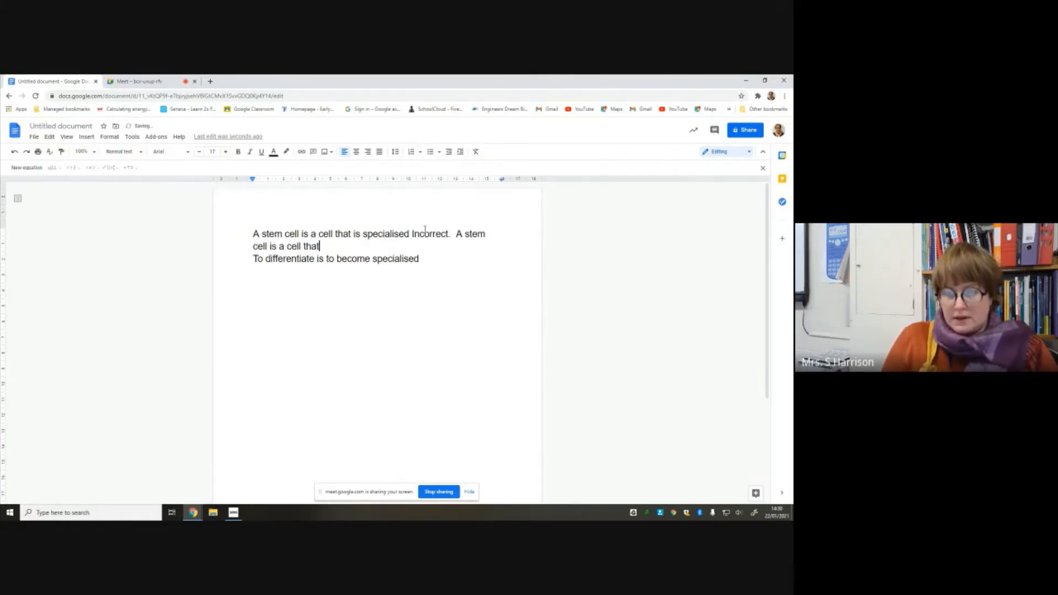
type("is")
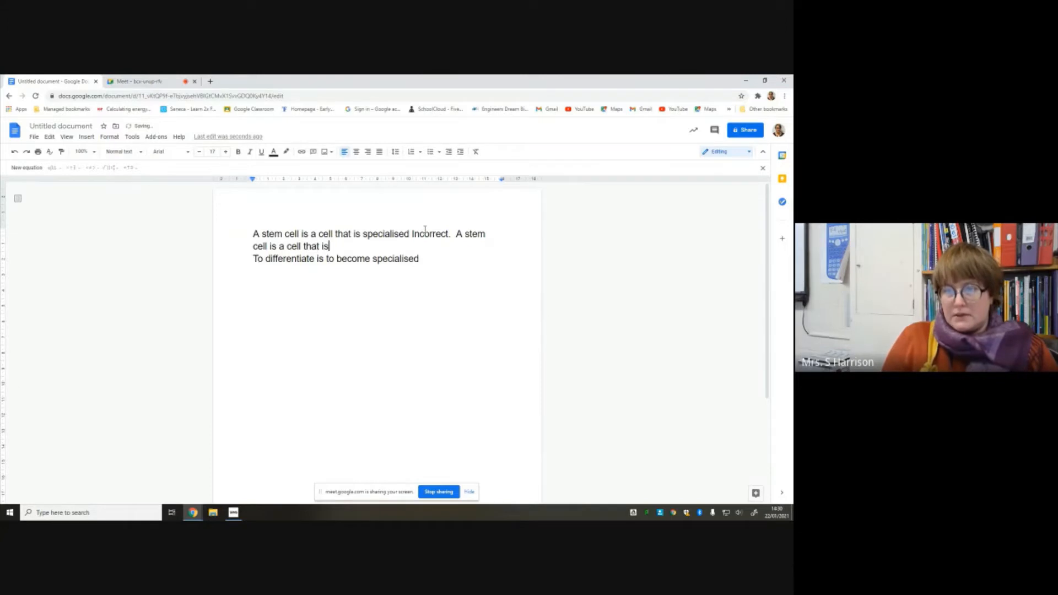
type(" not spec")
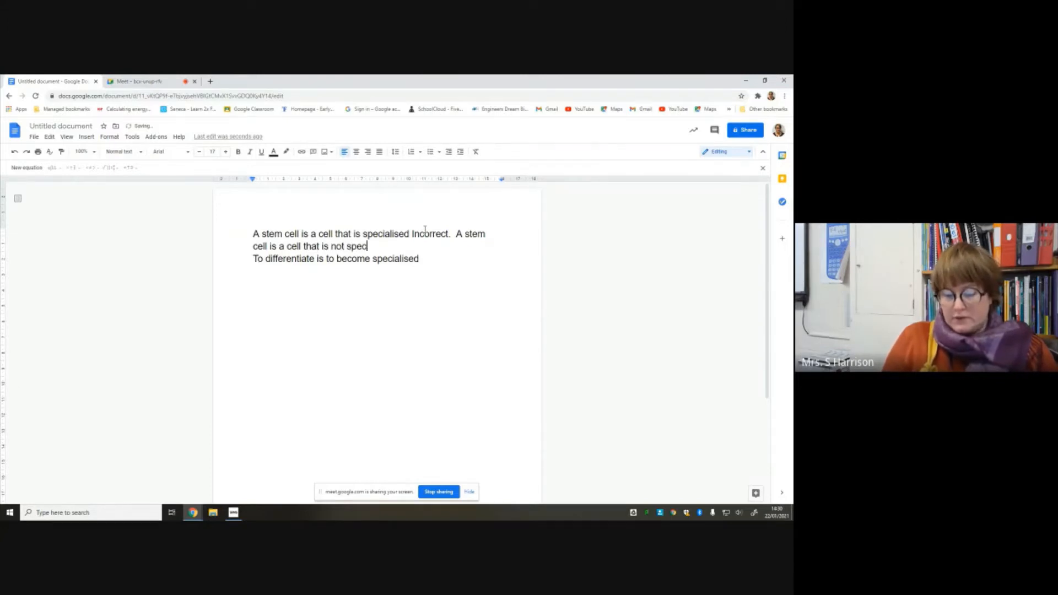
type("ialised.")
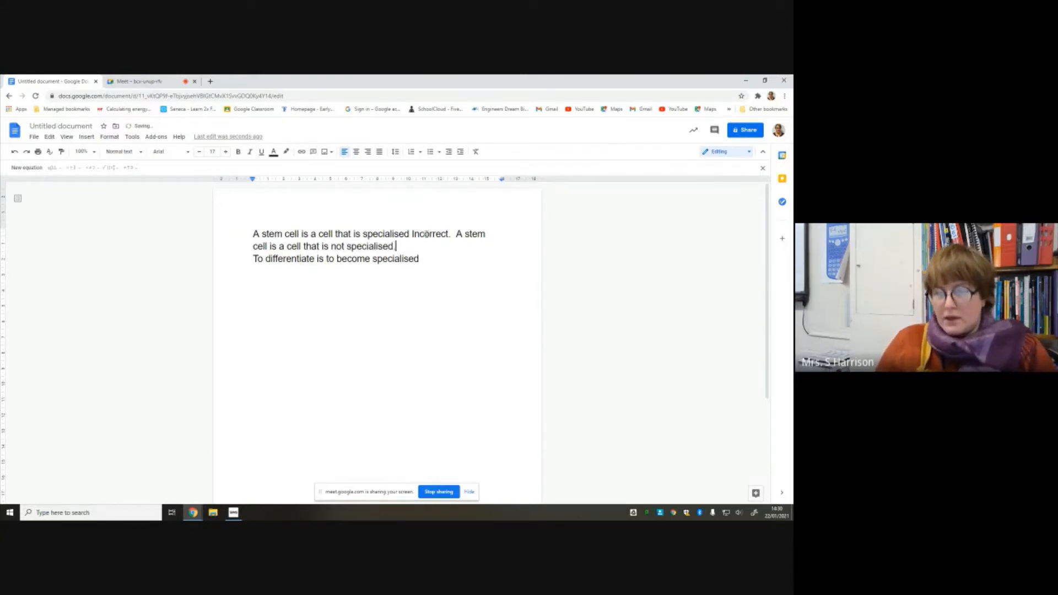
Colour the feedback from "Incorrect." to "not specialised." dark green
left_click_drag(395, 245, 414, 234)
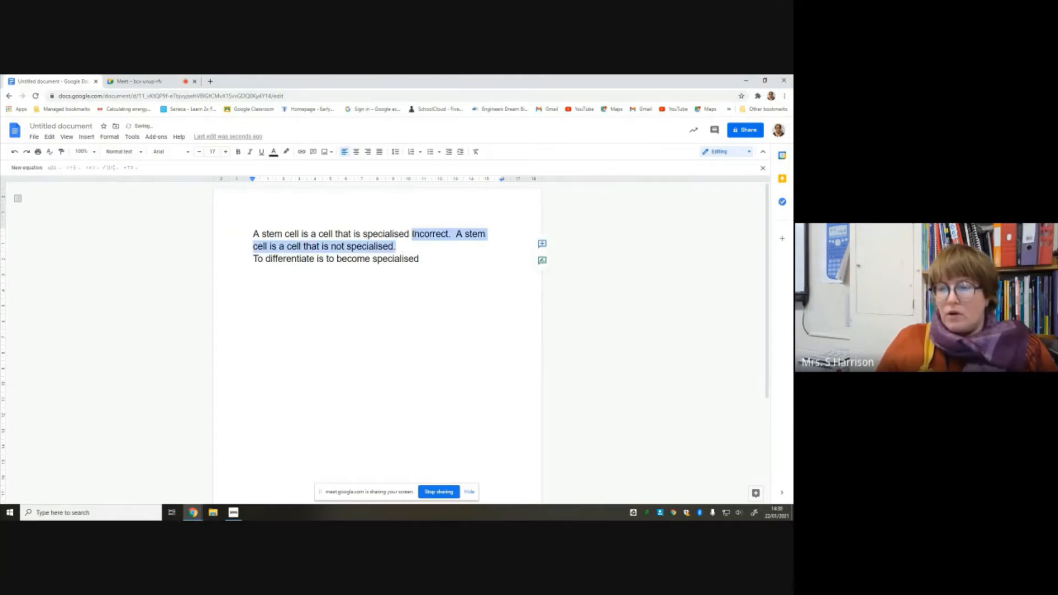
left_click(274, 153)
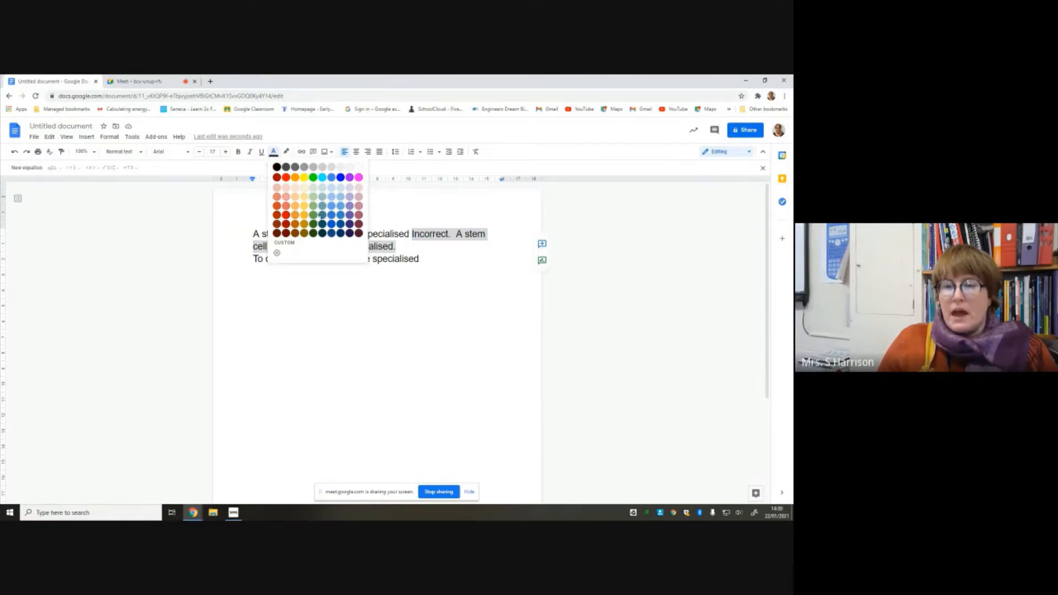
left_click(314, 224)
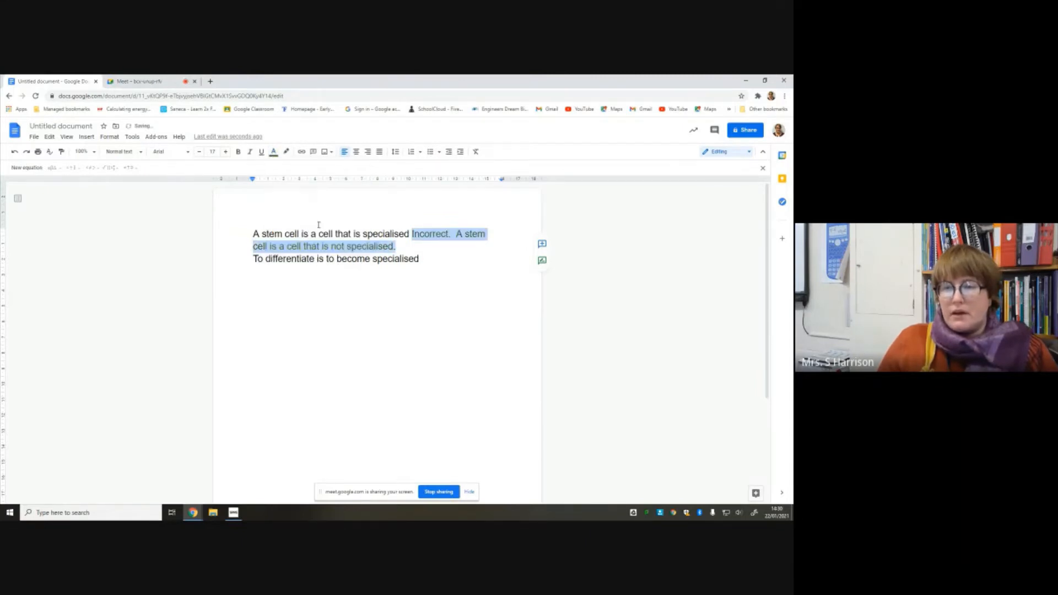
left_click(489, 272)
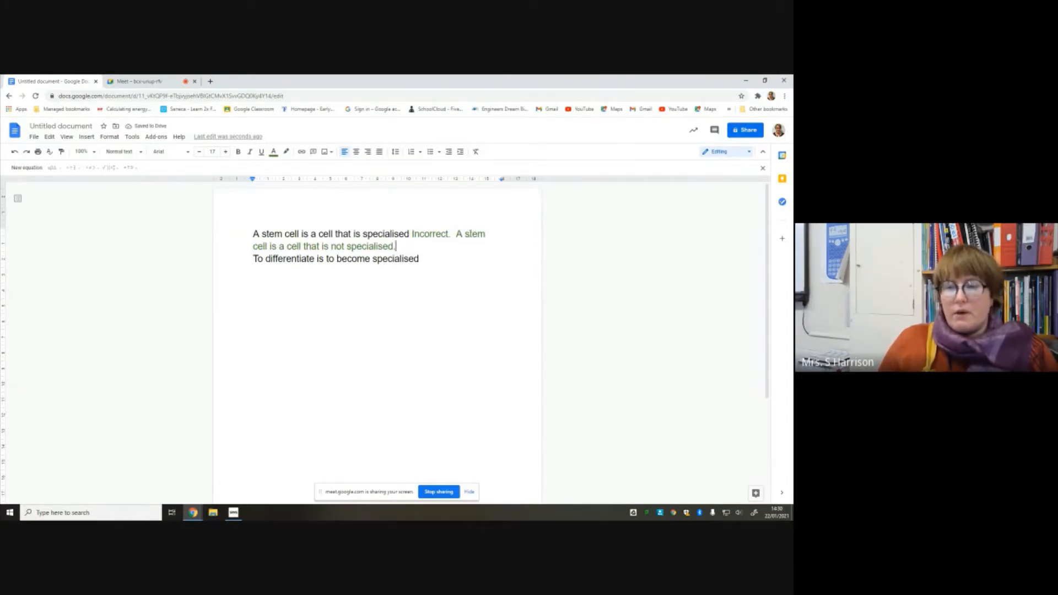
Delete the green feedback text that follows the first sentence
left_click(410, 233)
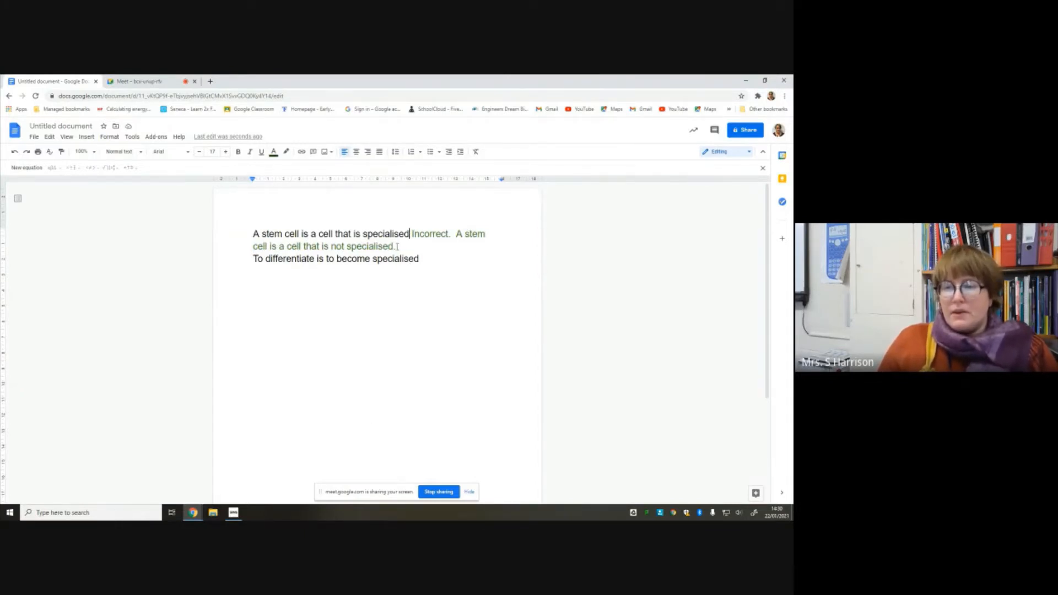
left_click_drag(395, 247, 413, 234)
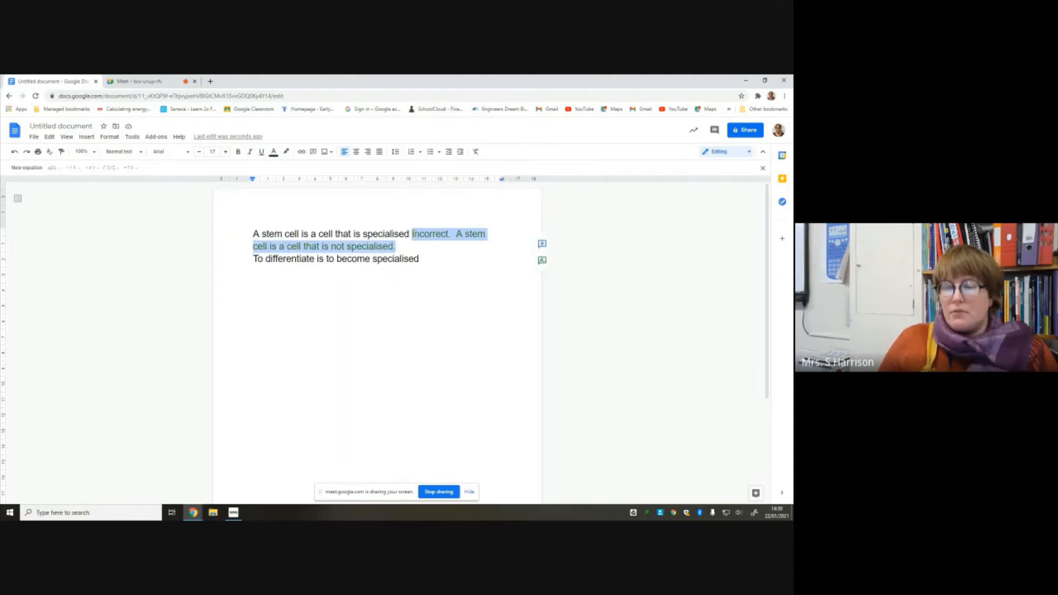
key("BackSpace")
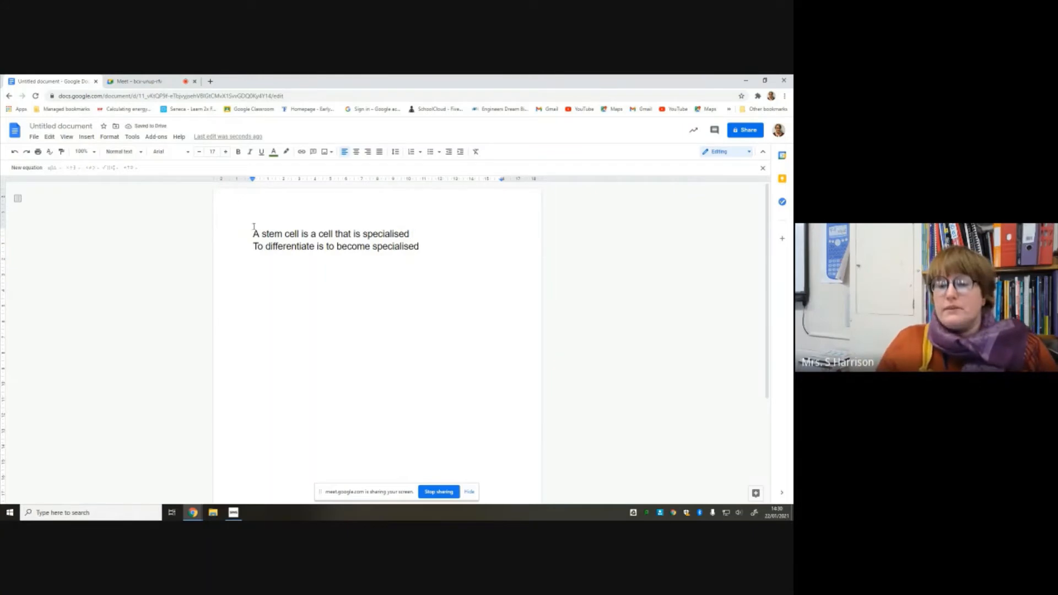
Suggest replacing the "is" before "specialised" in the first sentence with "is not"
left_click(351, 232)
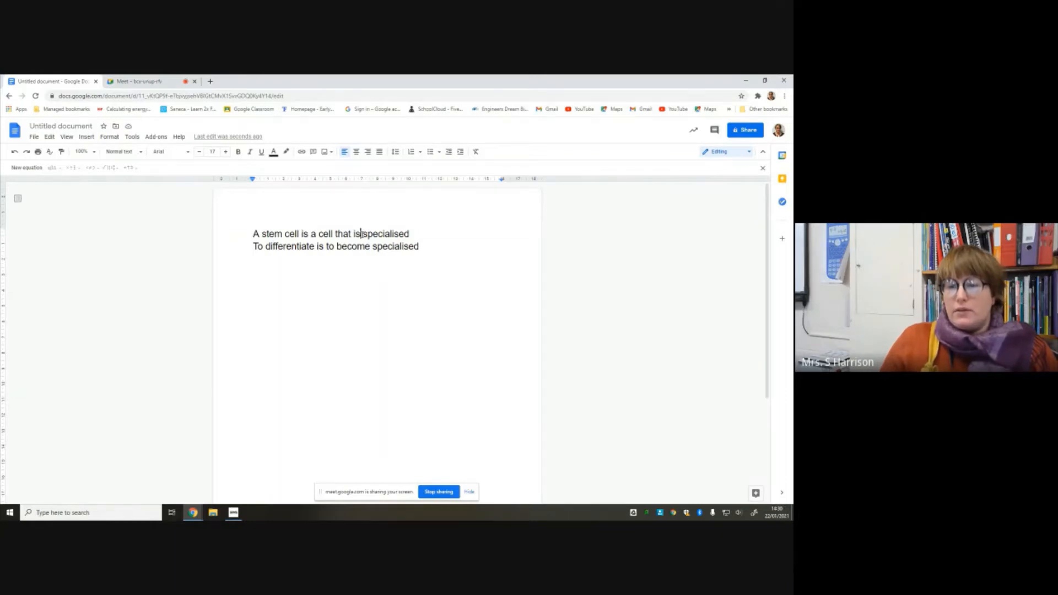
double_click(360, 234)
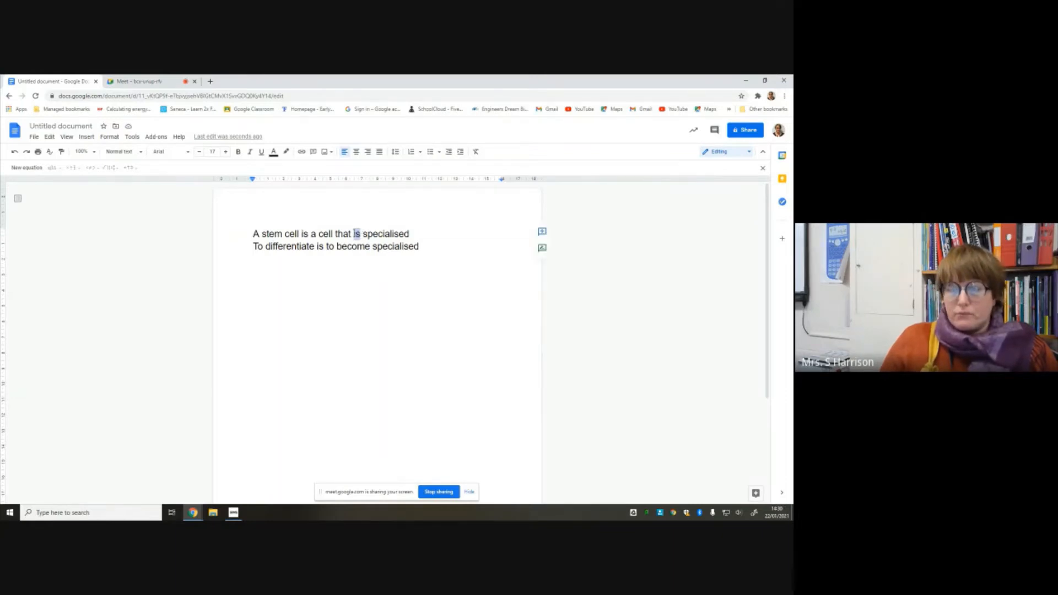
left_click(542, 249)
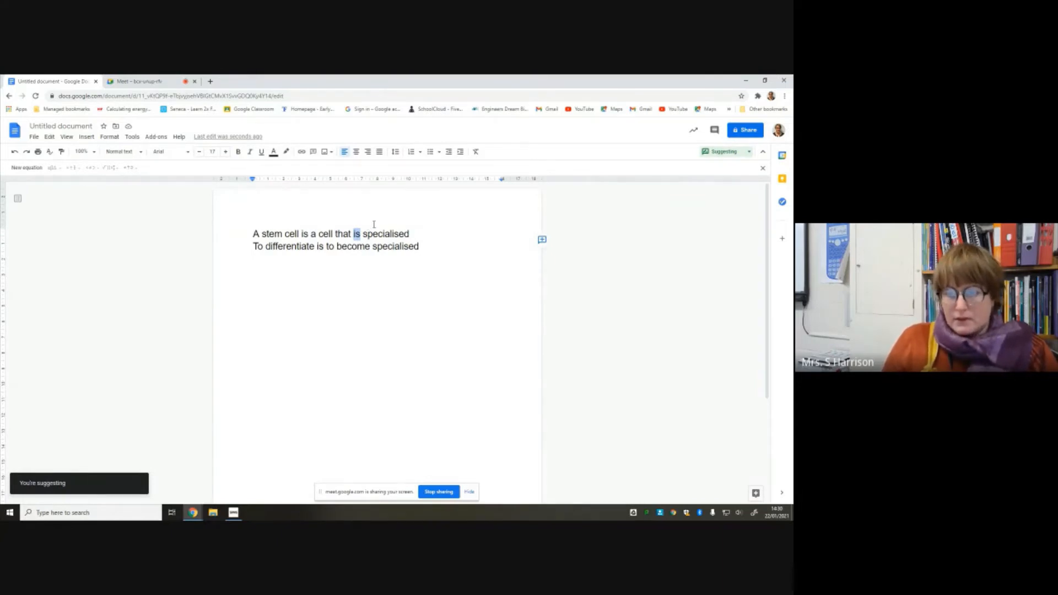
type("is not")
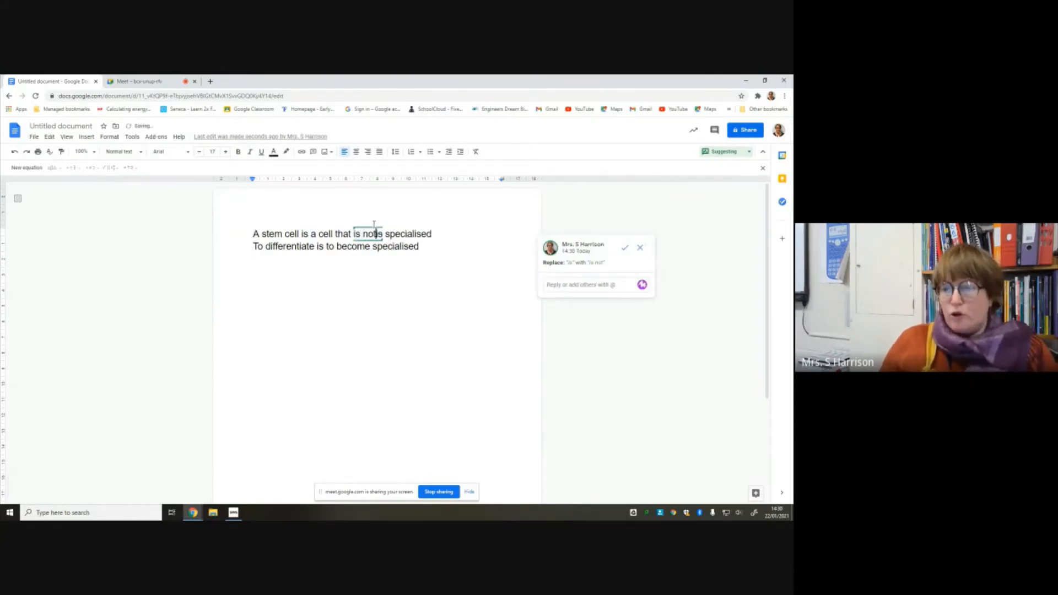
Suggest adding "Correct" at the end of the second sentence, about differentiation
left_click(404, 246)
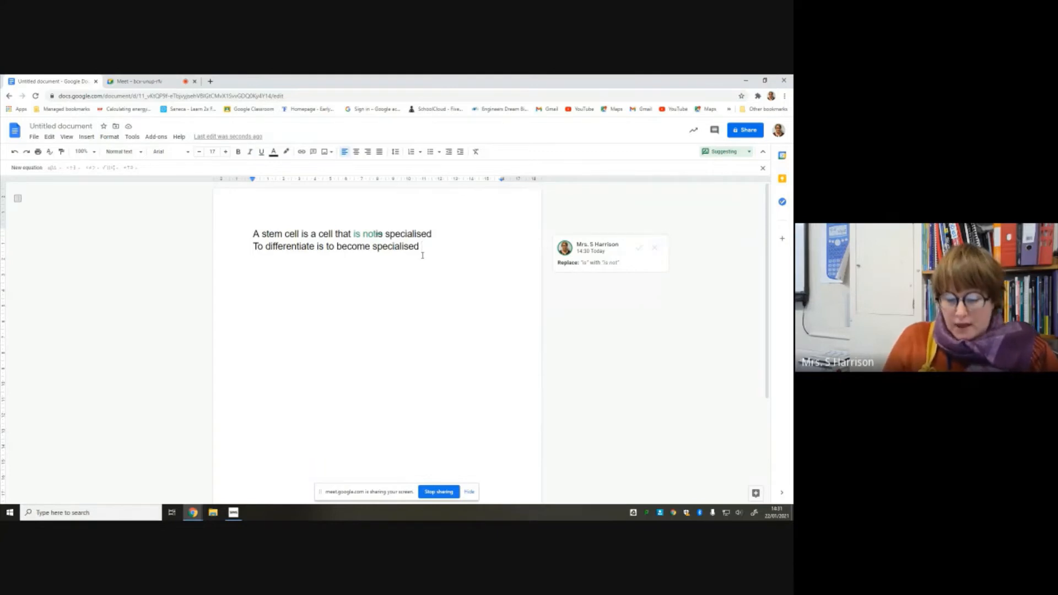
type("Correct")
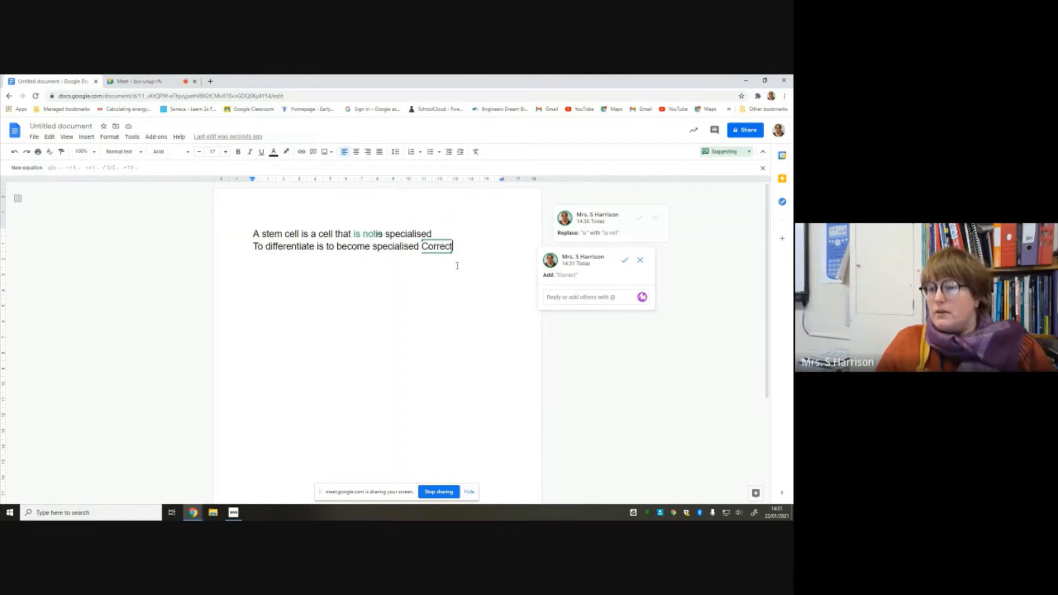
left_click(412, 337)
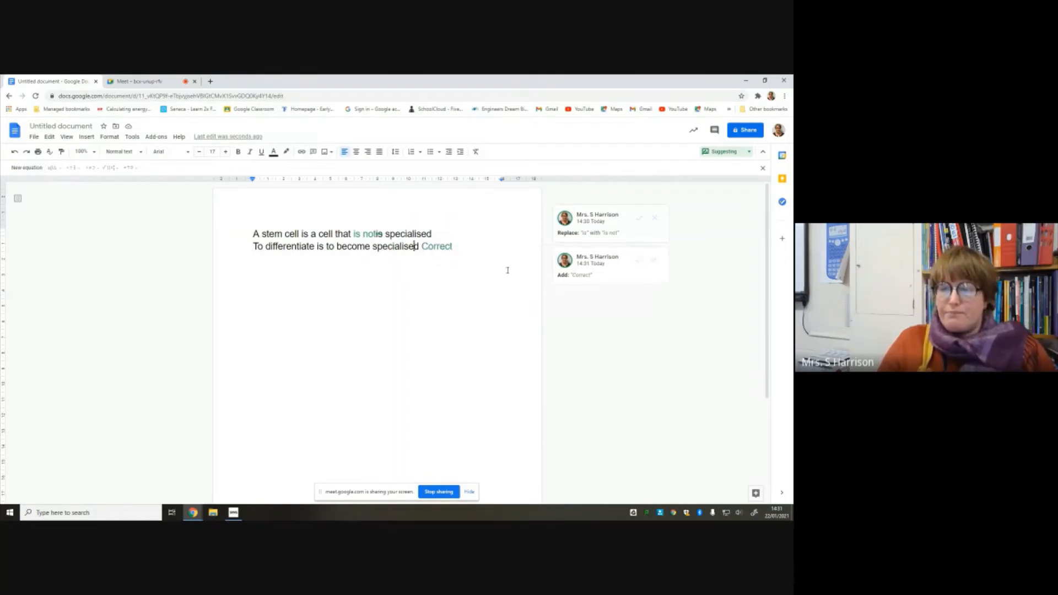
Reject both suggestions and return the document to Editing mode
left_click(654, 218)
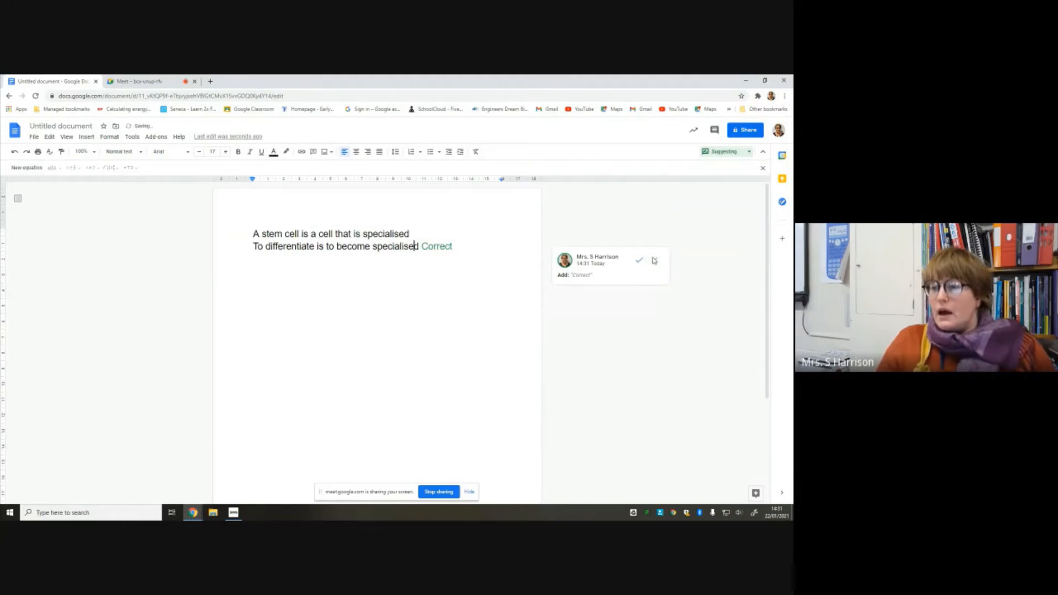
left_click(655, 261)
left_click(741, 152)
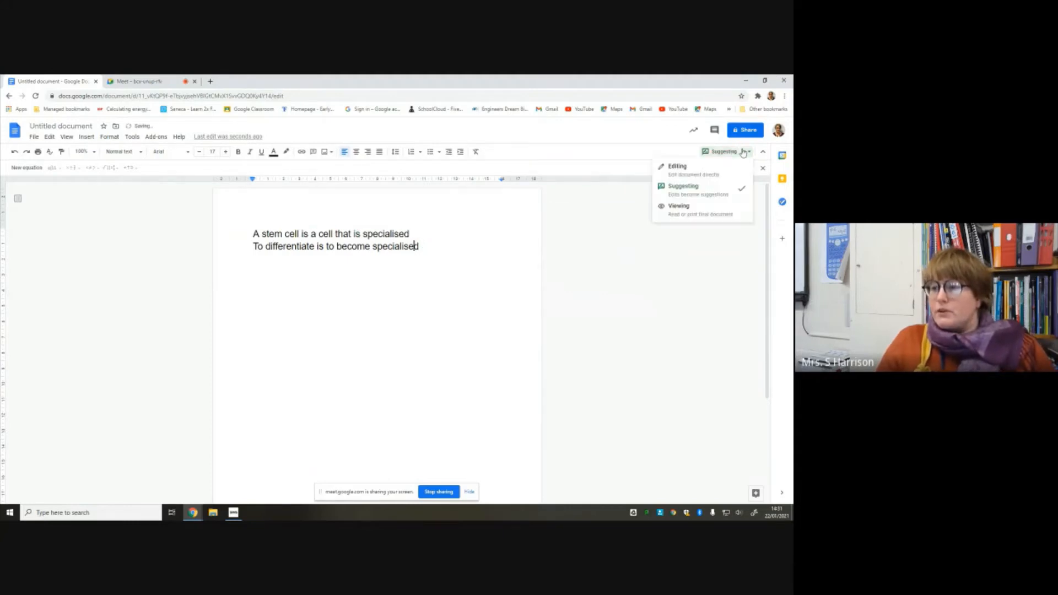
left_click(716, 165)
left_click(428, 241)
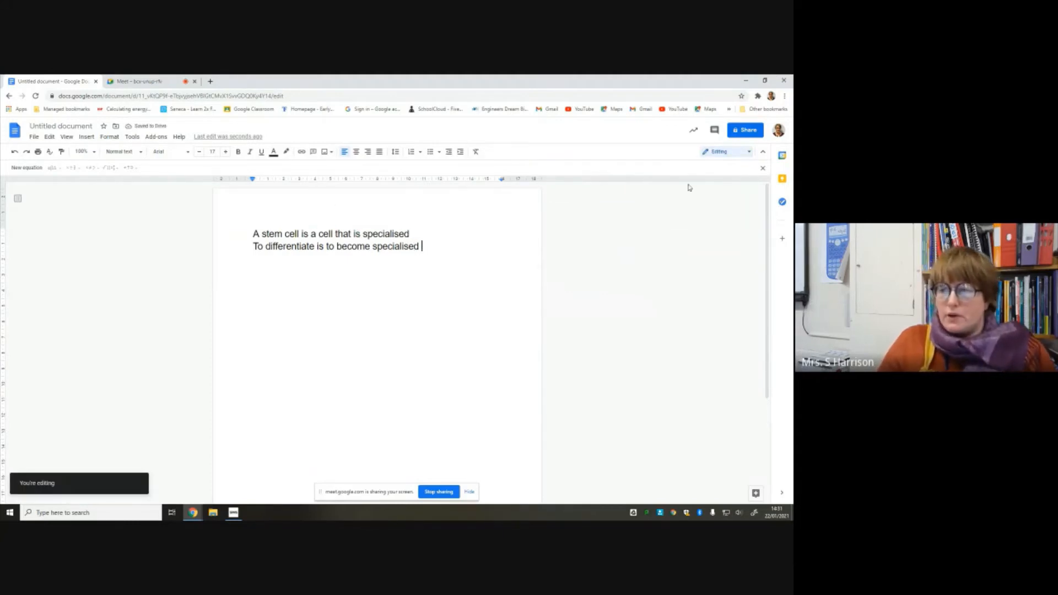
Switch the document to Suggesting mode and back to Editing mode
left_click(747, 152)
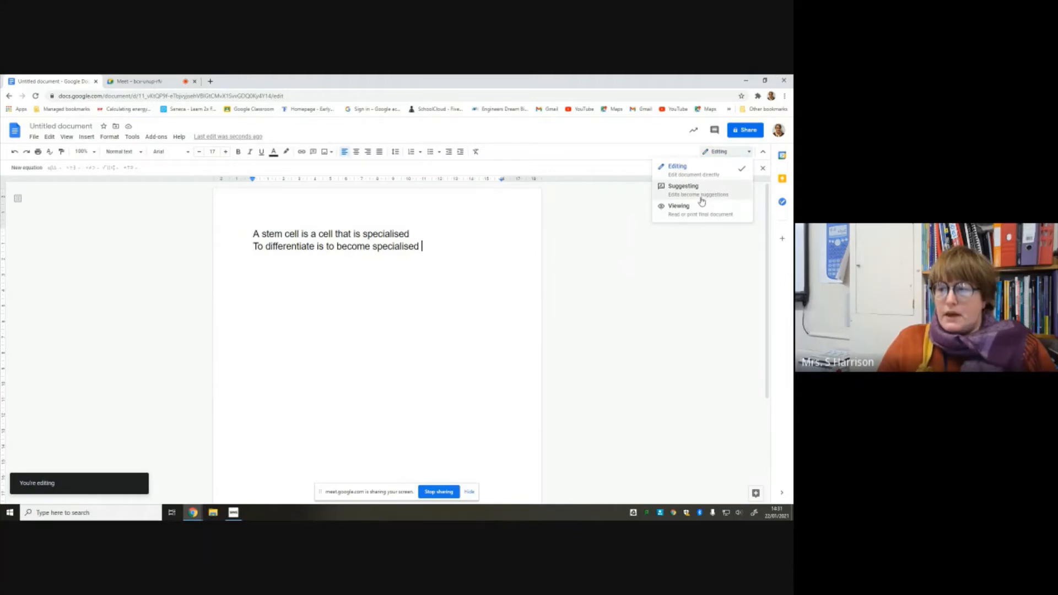
left_click(702, 196)
left_click(744, 152)
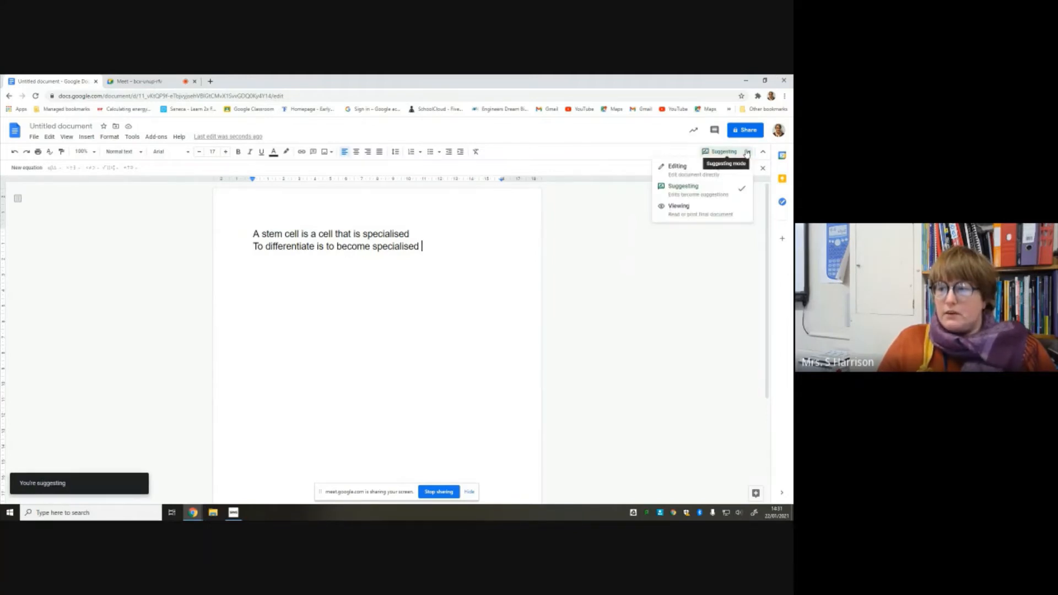
left_click(717, 166)
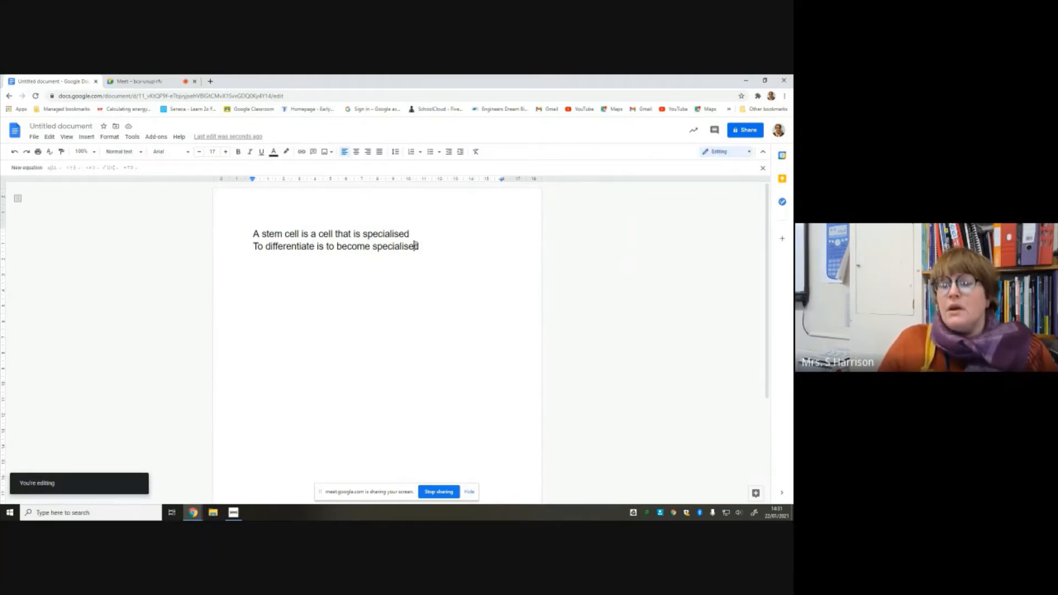
Add the feedback "Correct" directly at the end of the second sentence, about differentiation
left_click_drag(431, 246, 375, 243)
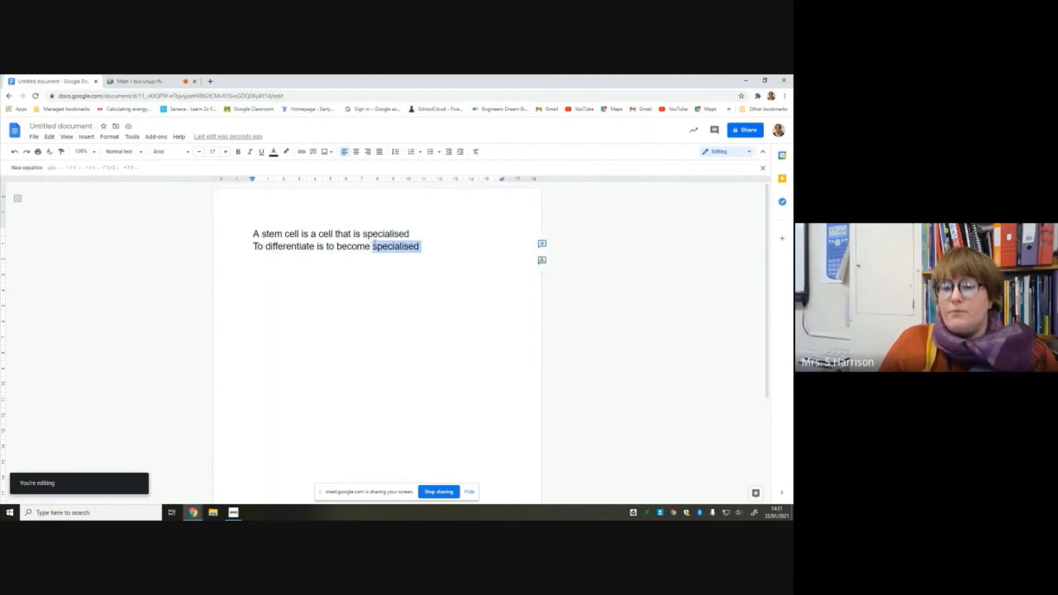
left_click(480, 245)
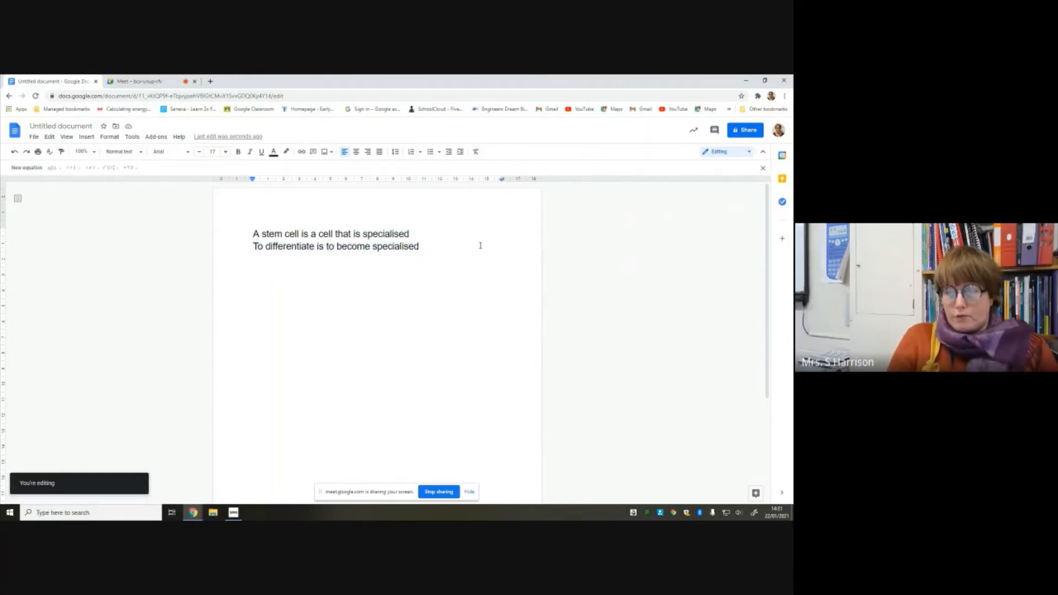
type("Correct")
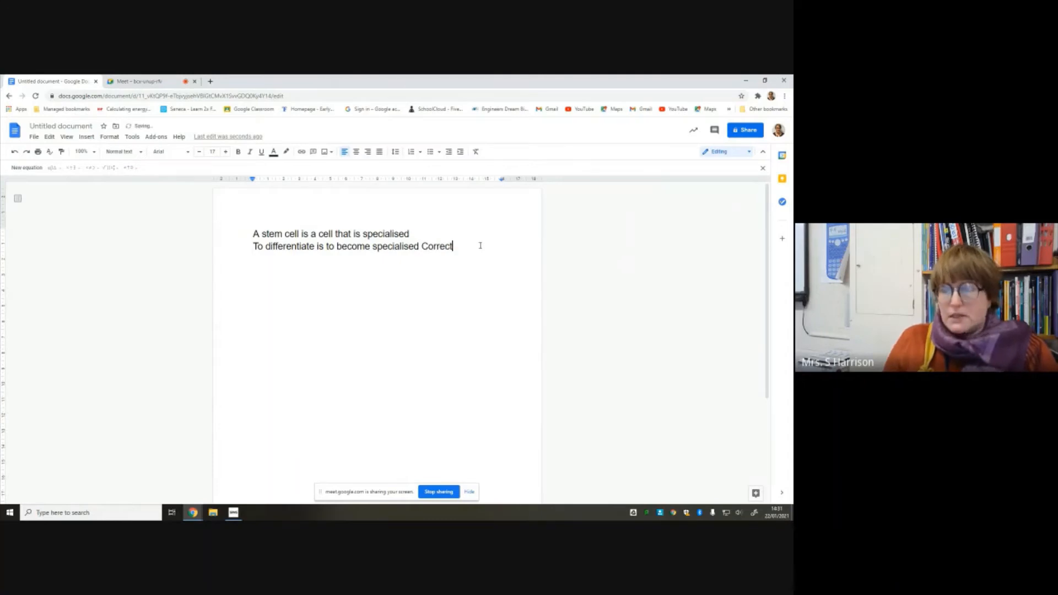
Colour the feedback word "Correct" at the end of the second sentence dark green
left_click_drag(467, 253, 421, 246)
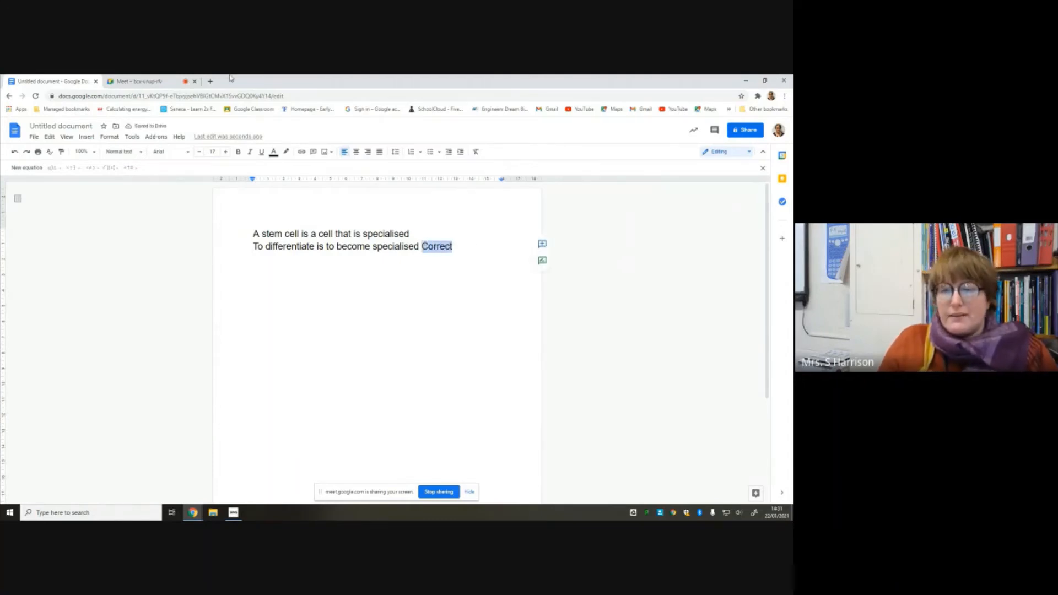
left_click(280, 155)
left_click(318, 223)
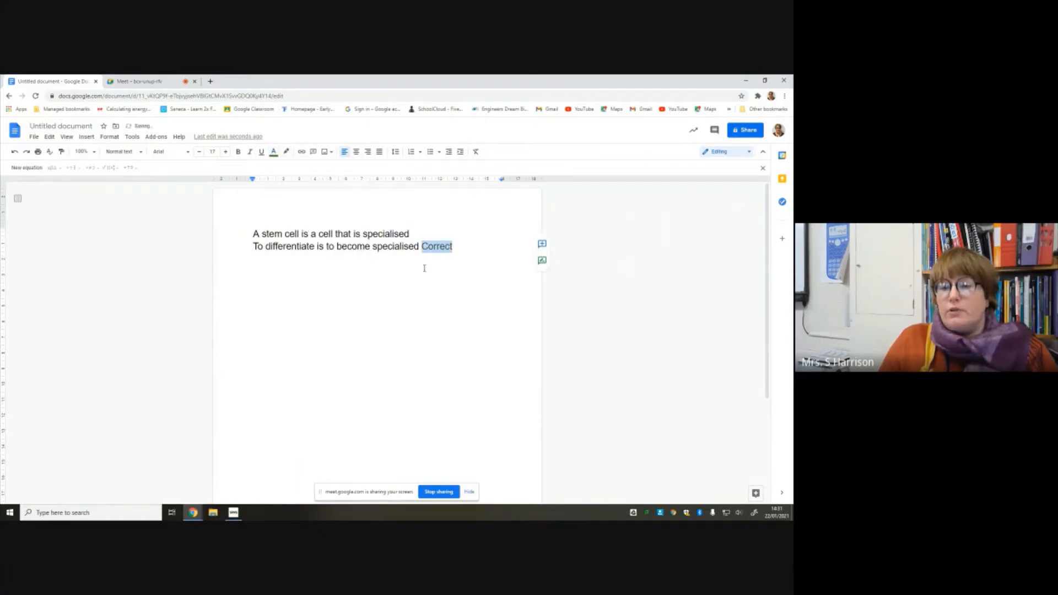
Retype the feedback word "Correct" at the end of the second sentence
left_click_drag(465, 246, 422, 246)
type("Correc")
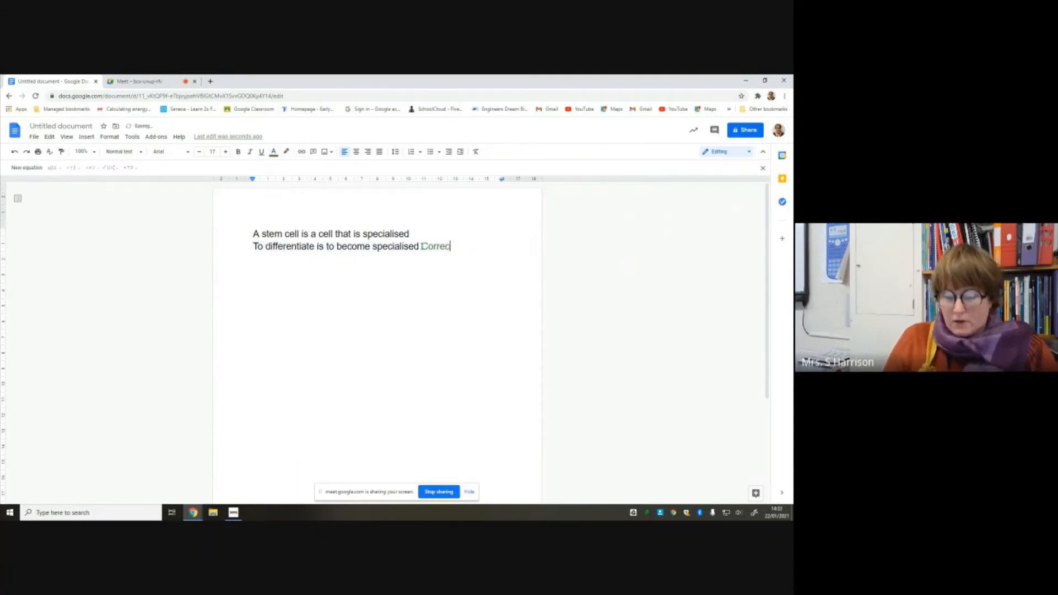
Set the text colour of "Correct" after the second sentence to black and highlight the word dark green
double_click(423, 246)
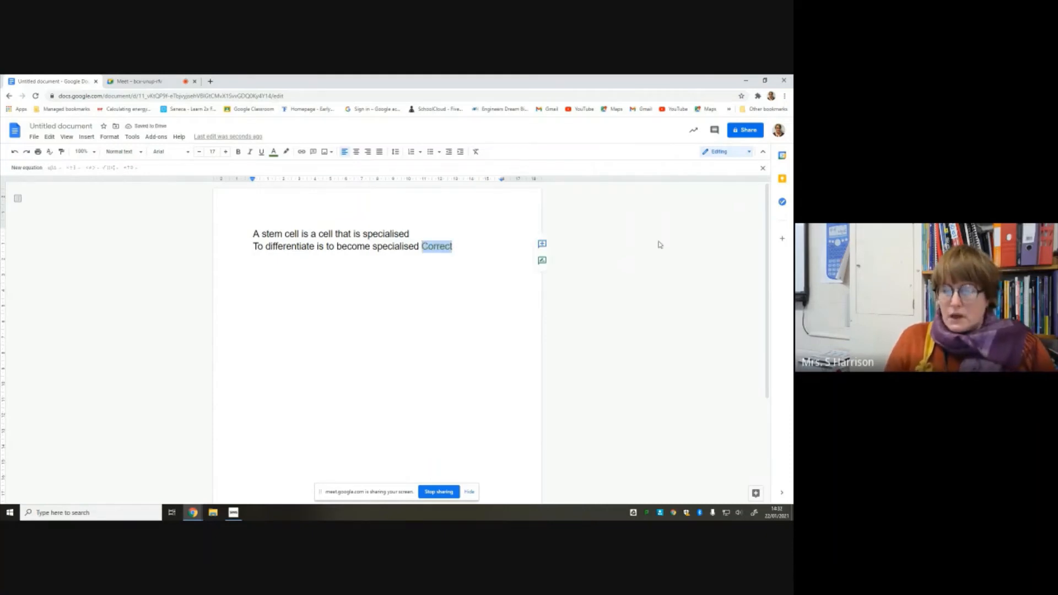
left_click(274, 152)
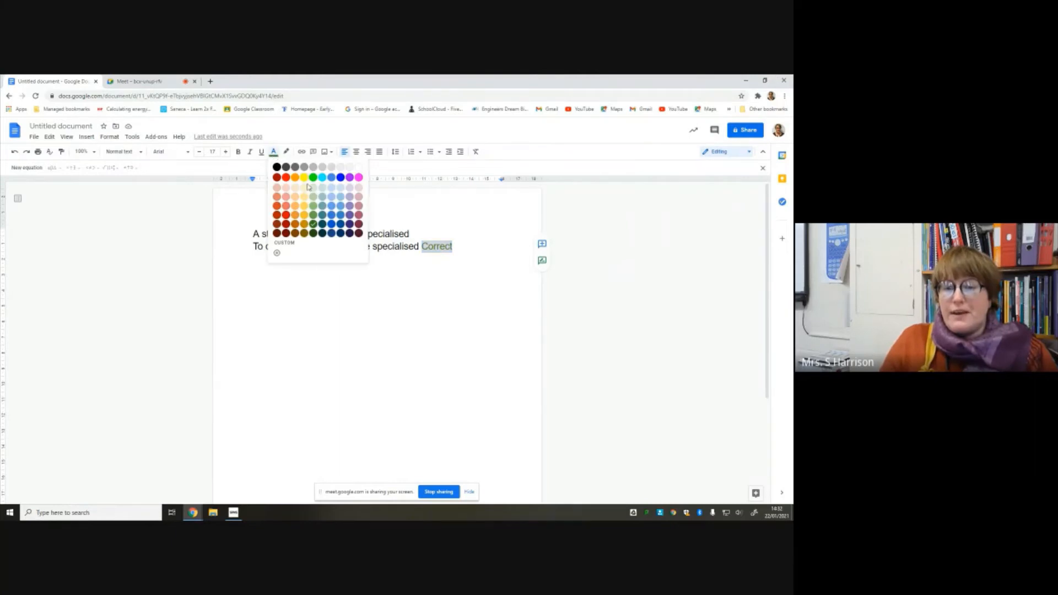
left_click(278, 166)
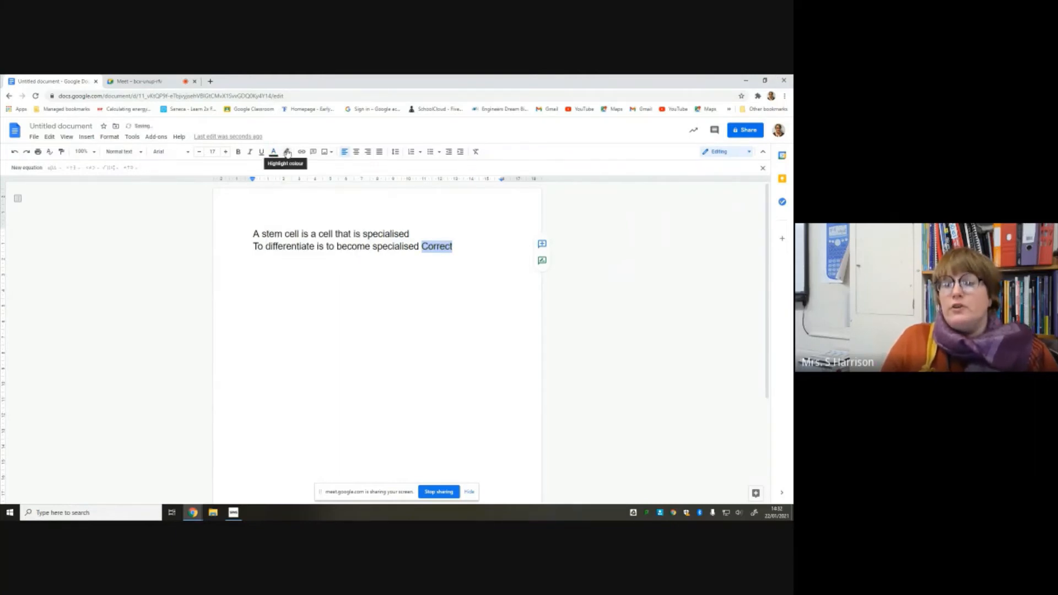
left_click(287, 152)
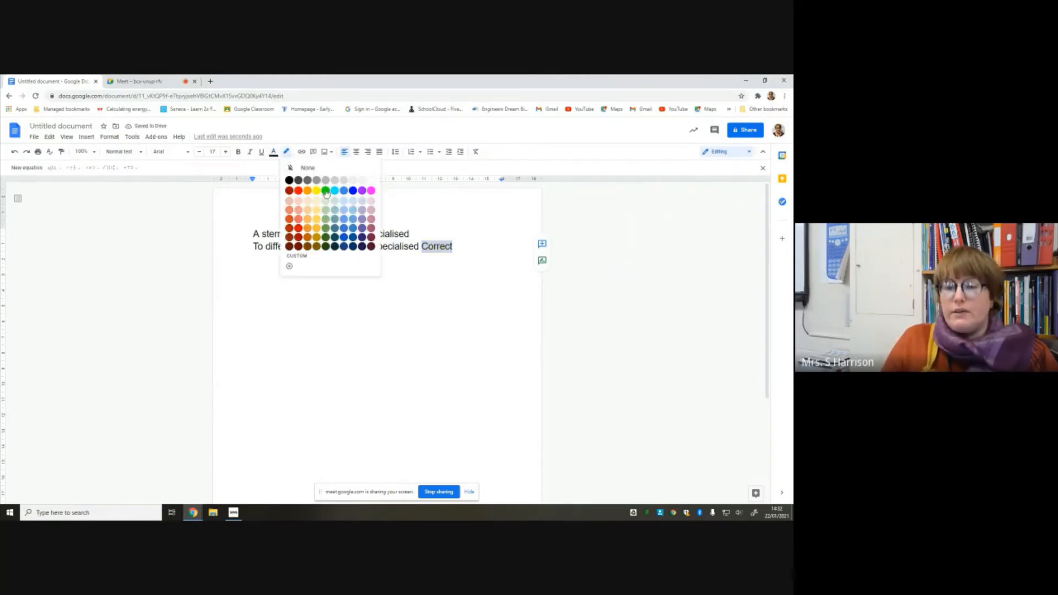
left_click(326, 237)
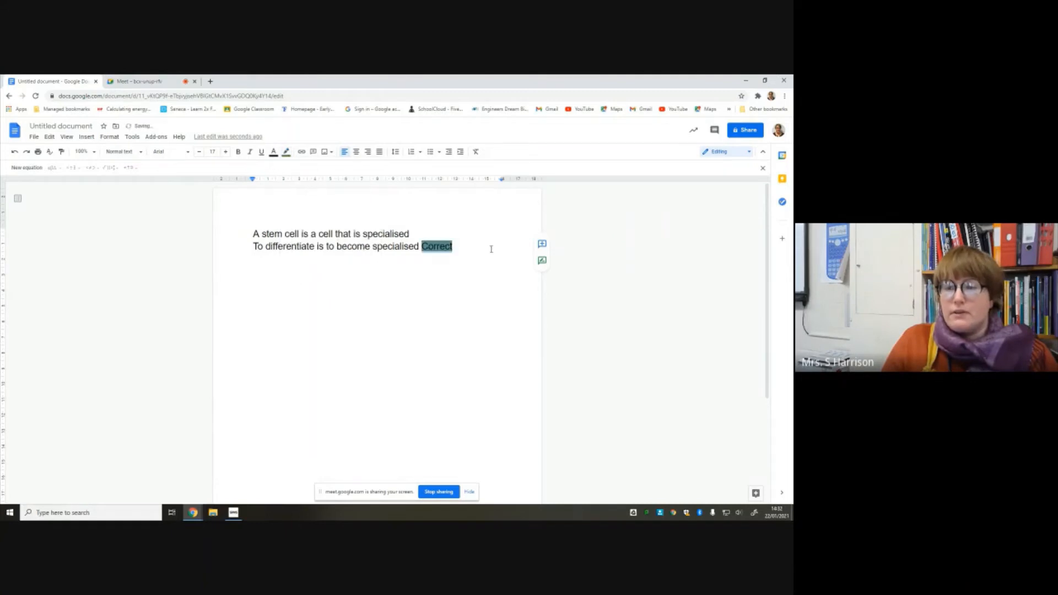
Add the feedback "Incorrect" at the end of the first sentence and highlight it dark green
key("Up")
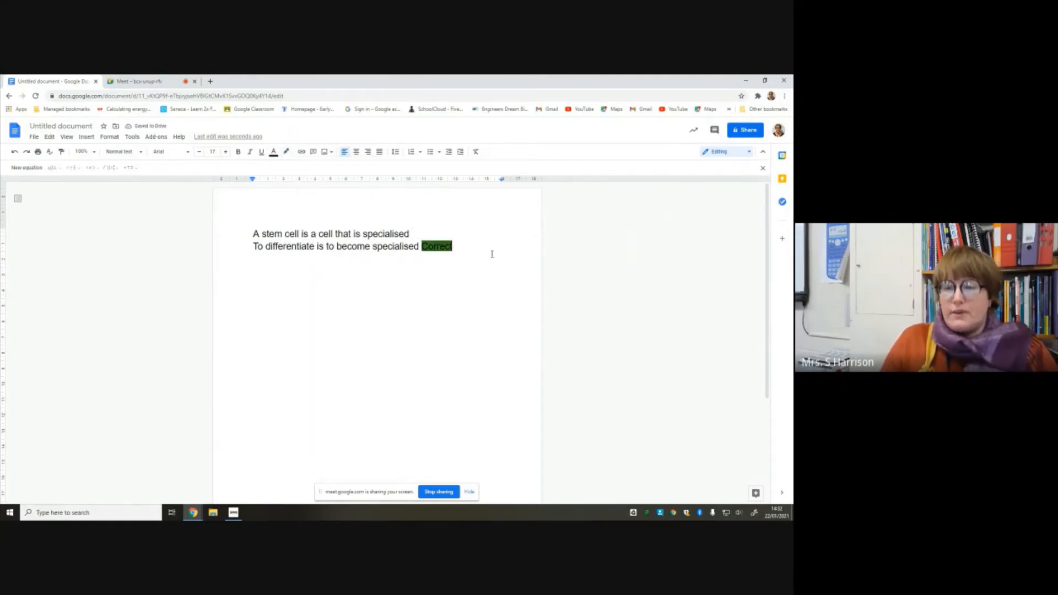
type("Incorrect")
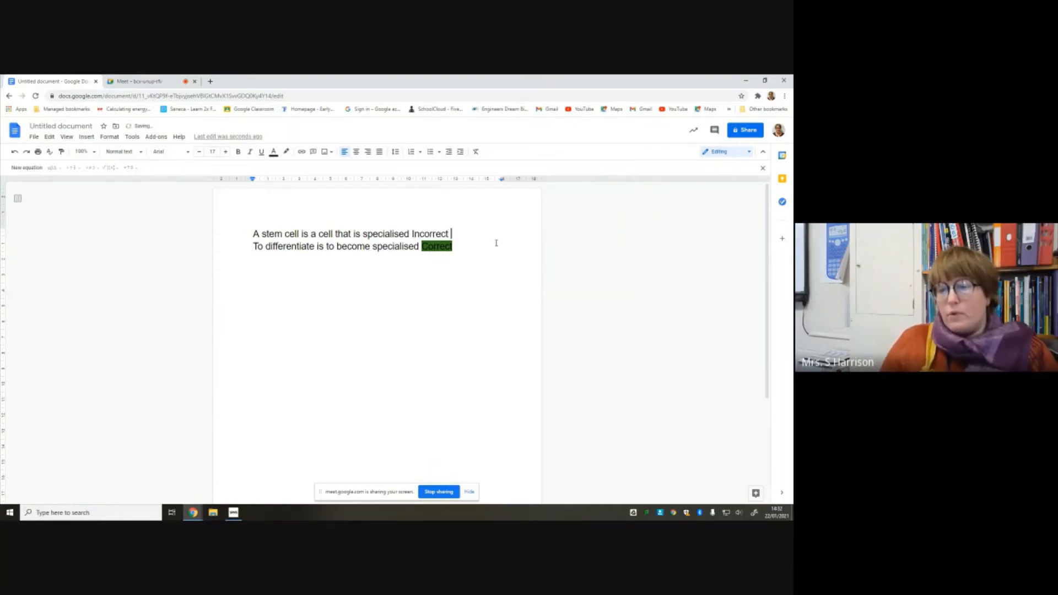
left_click_drag(450, 233, 414, 234)
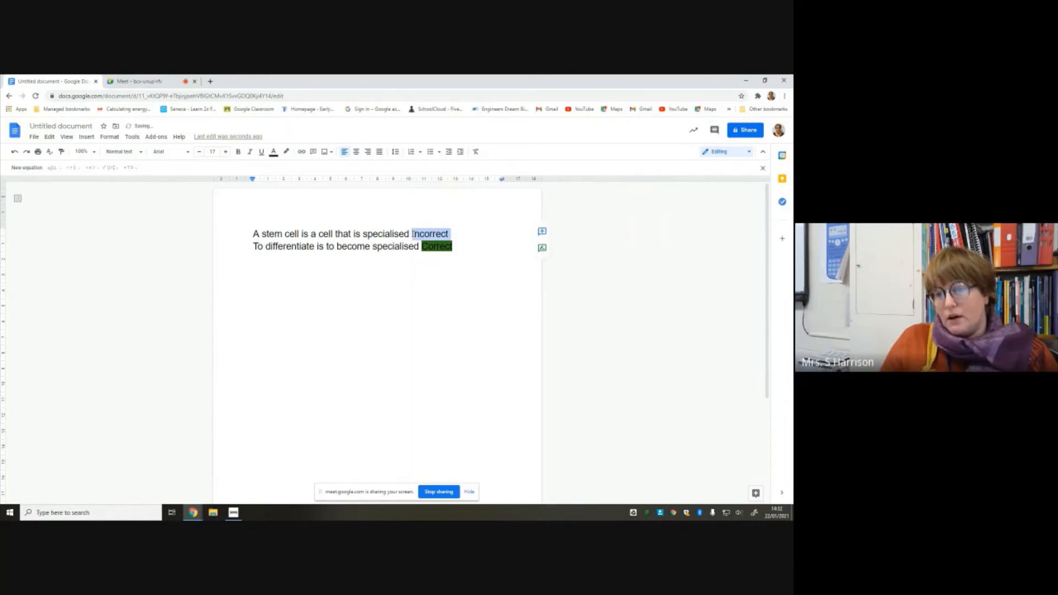
left_click(287, 154)
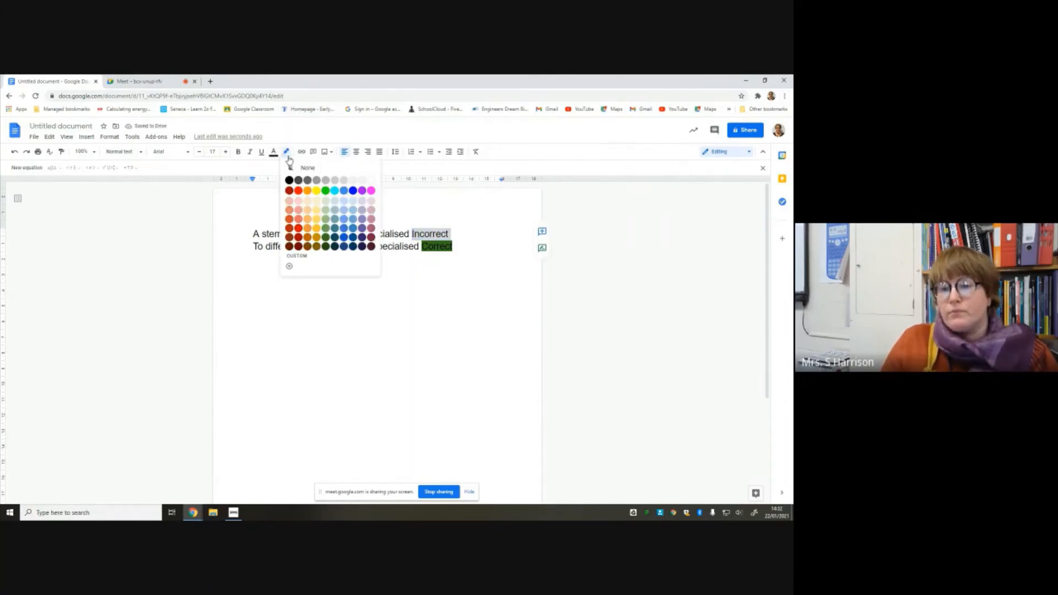
left_click(325, 238)
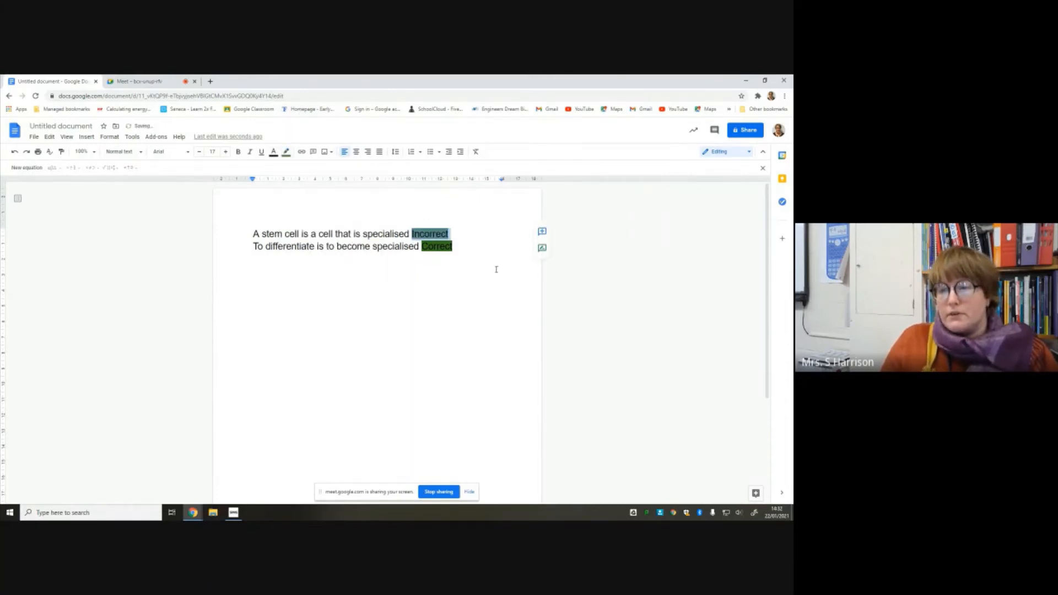
Add the correction "A stem cell is a cell that is not specialised." after "Incorrect"
left_click(458, 233)
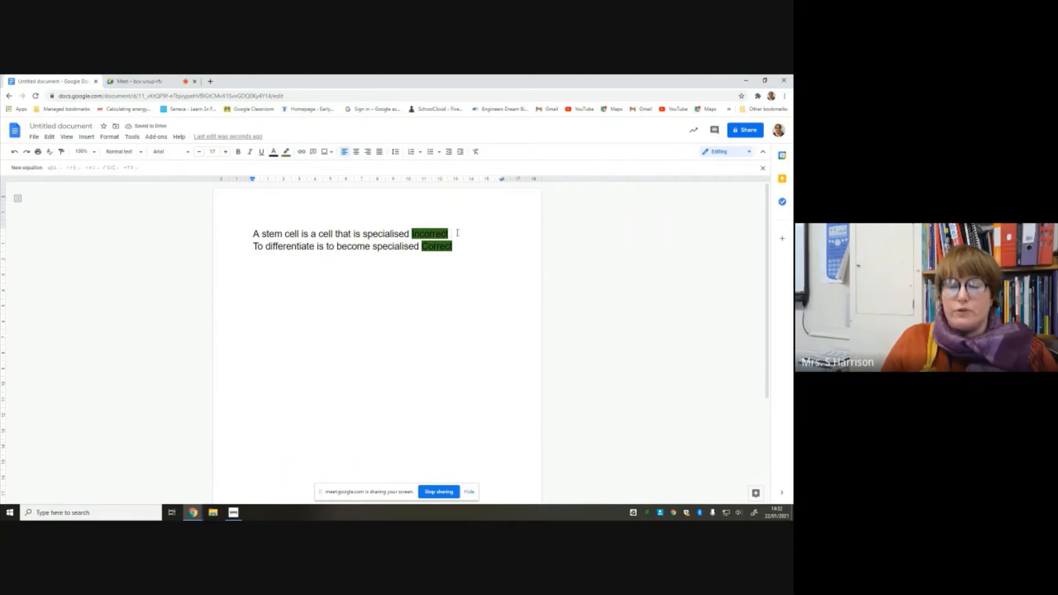
type("A stem ce")
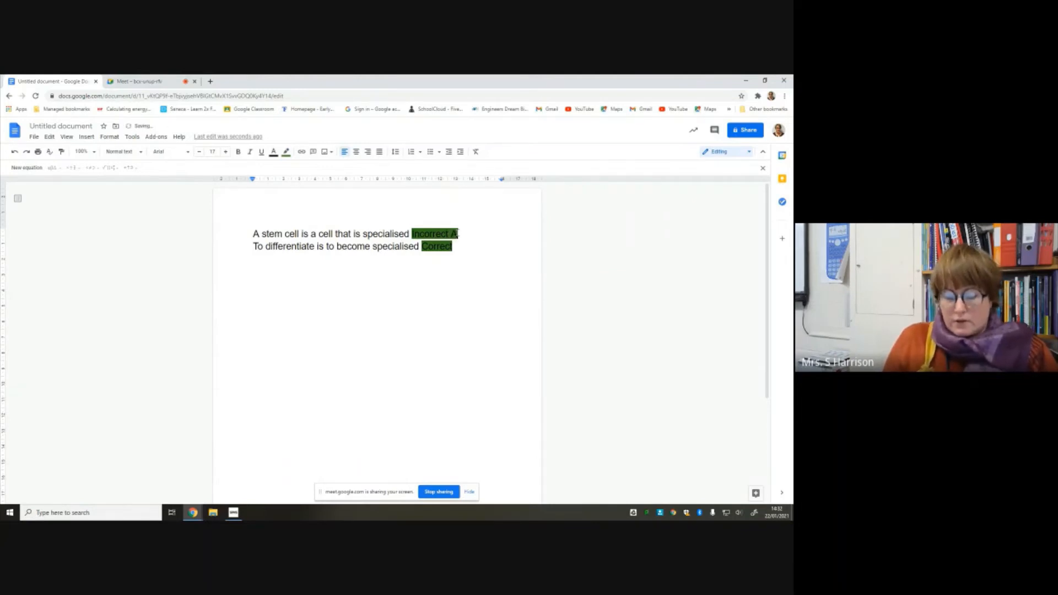
type("ll is a d")
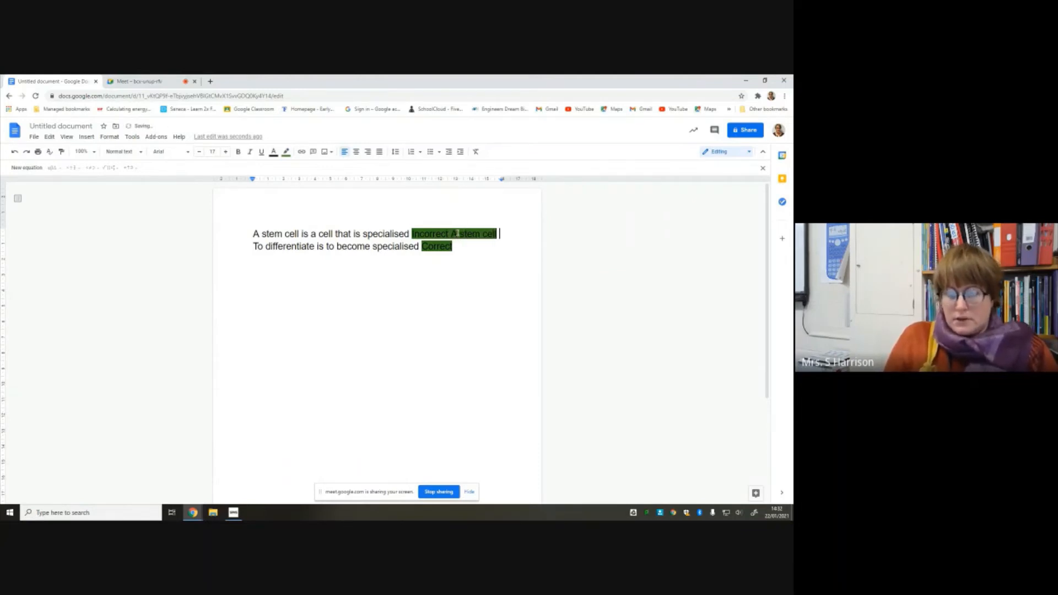
type("ell that is ")
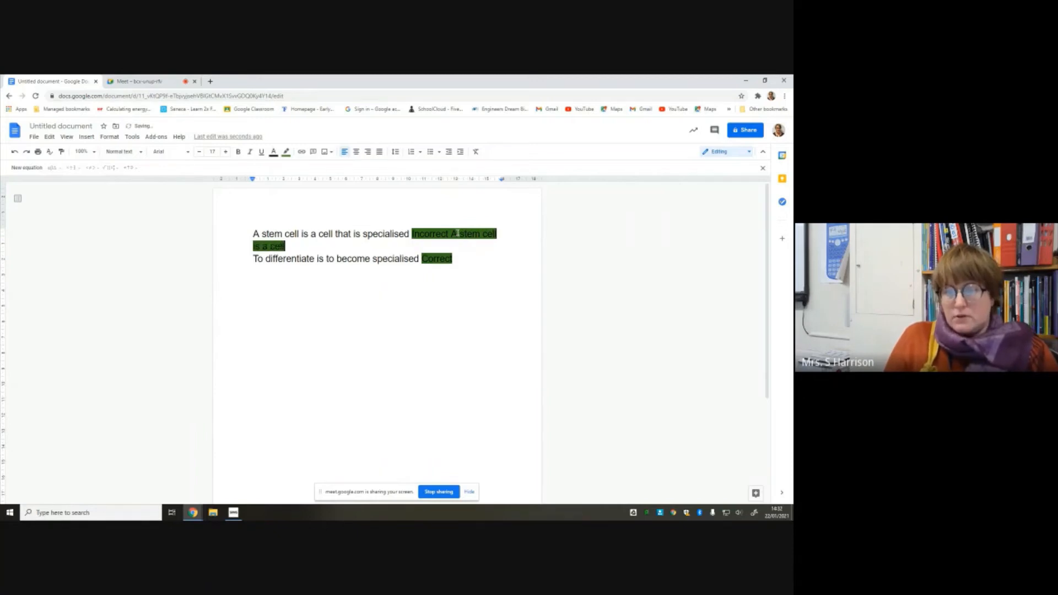
type("speci")
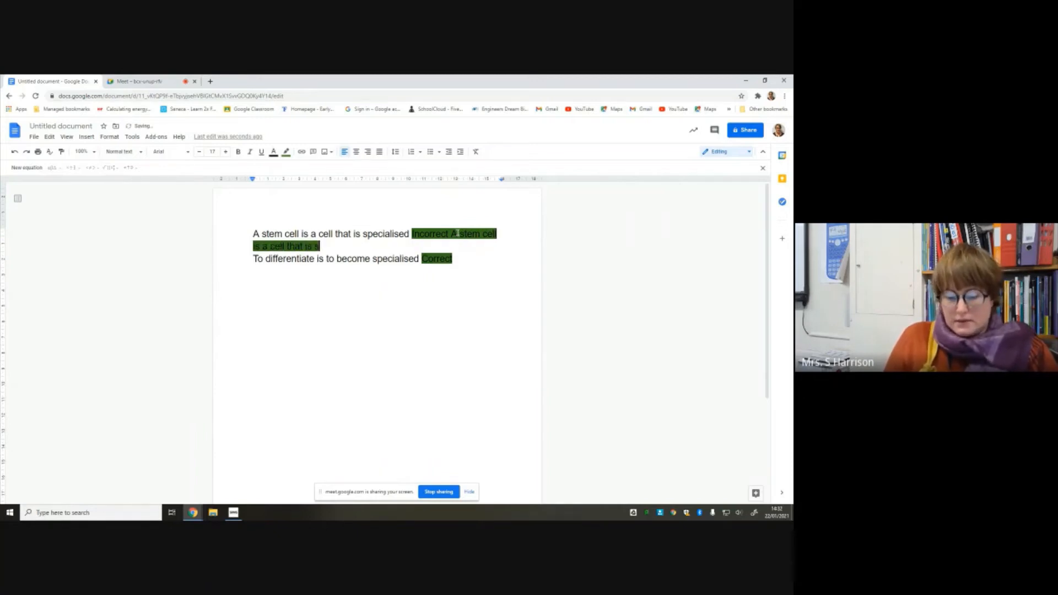
key("BackSpace")
key("BackSpace")
key("BackSpace")
key("BackSpace")
key("BackSpace")
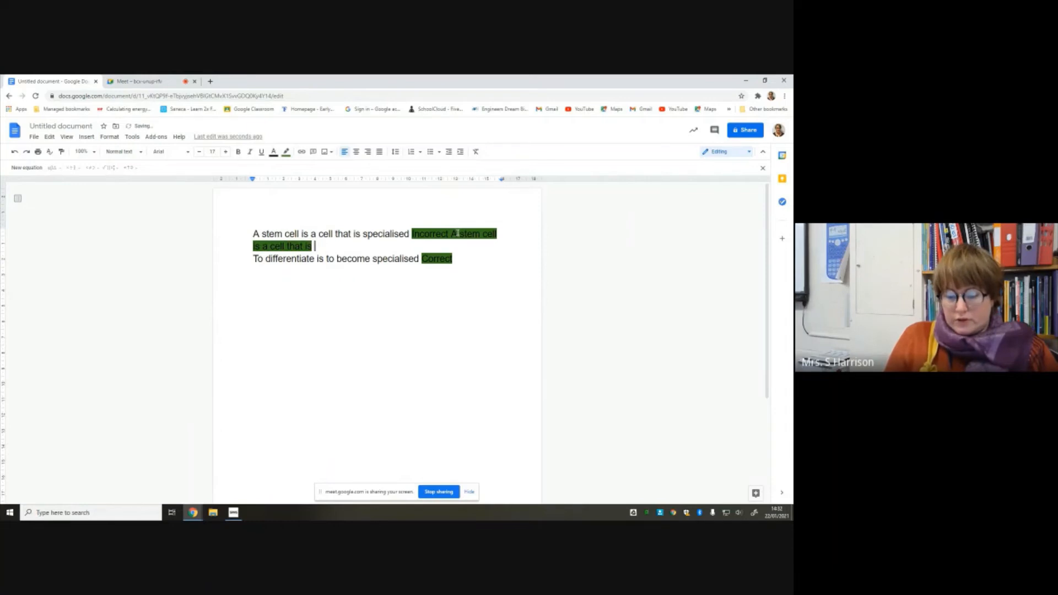
type("not a")
type("pecialised")
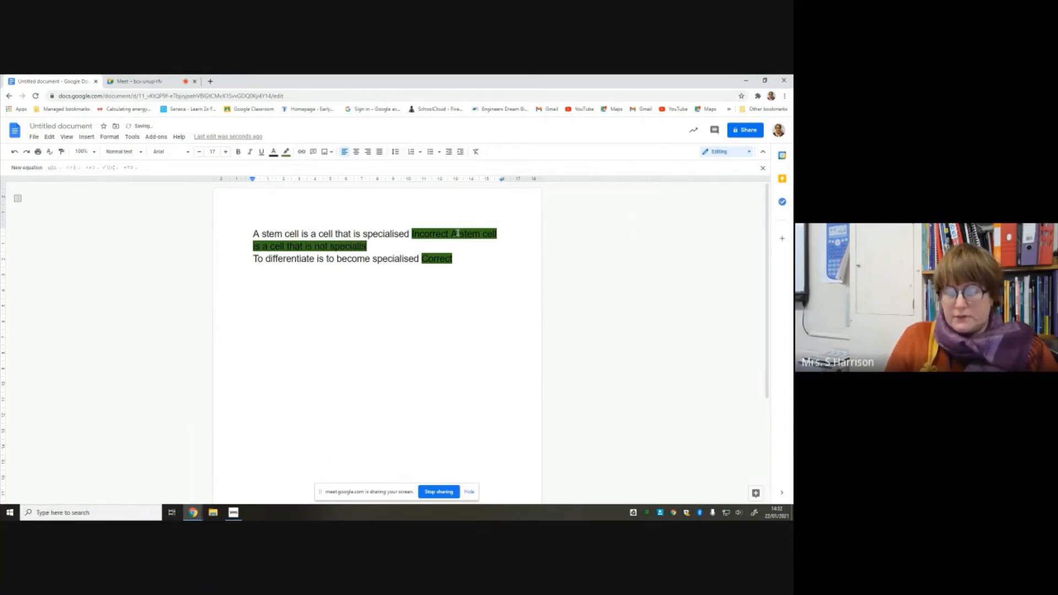
type(".")
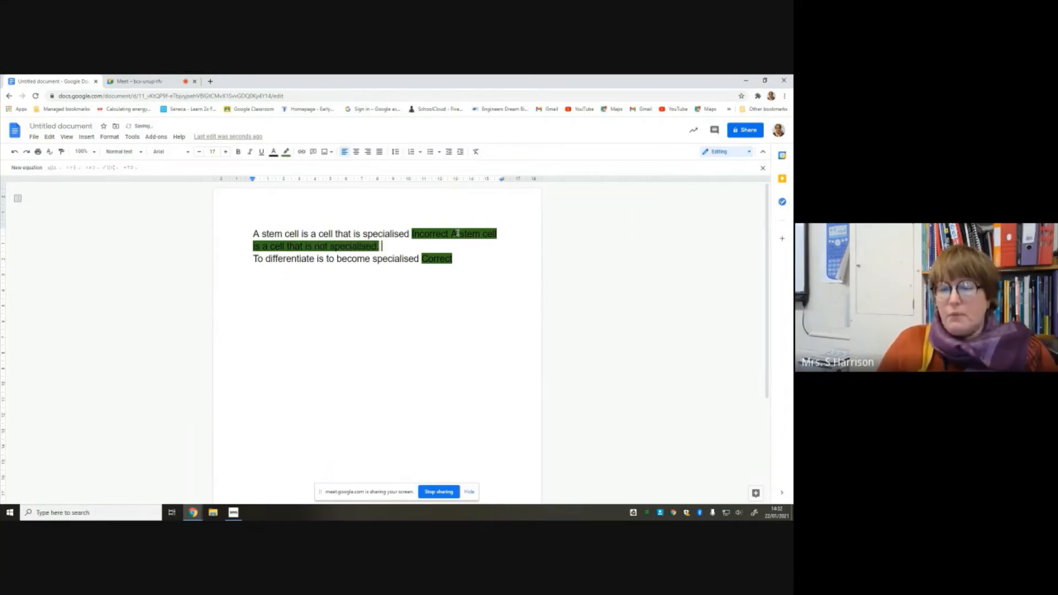
Make the word "not" in the highlighted correction bold and underlined
left_click_drag(331, 246, 315, 246)
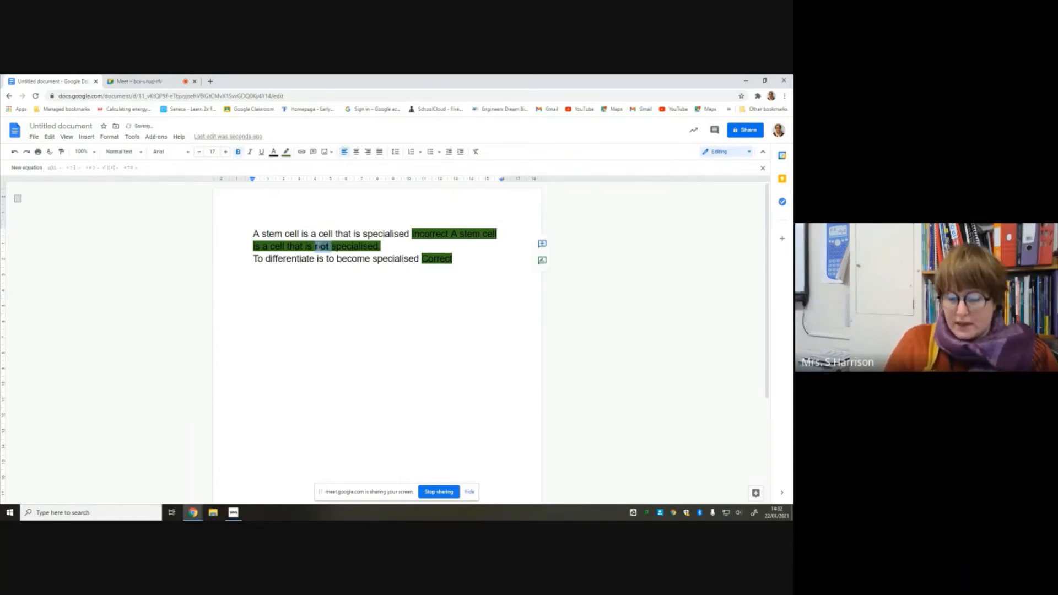
key("ctrl+u")
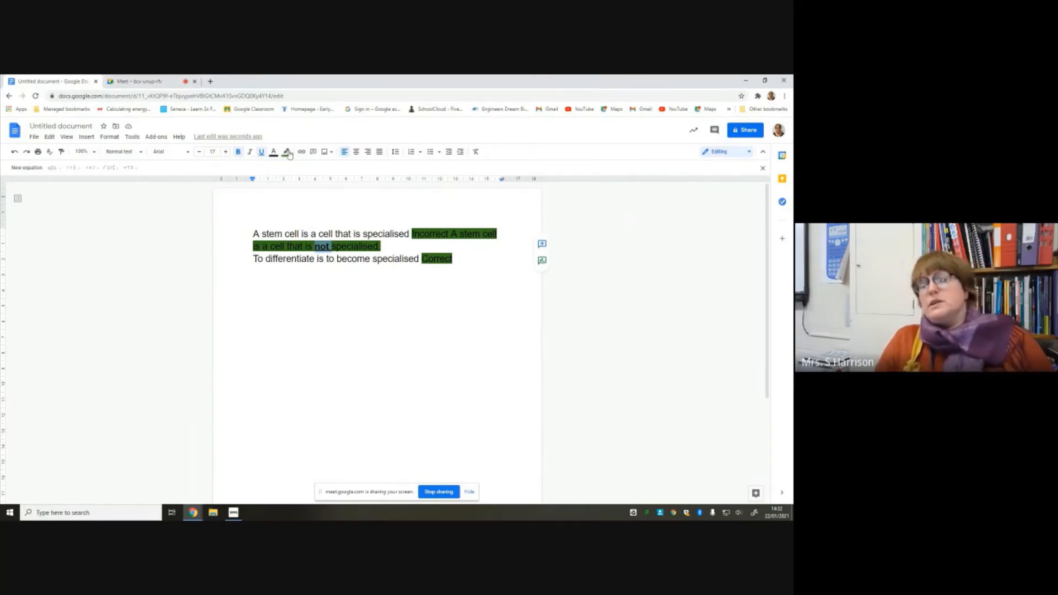
Start a new line at the end of the document, leaving one blank line below the second sentence
left_click(428, 322)
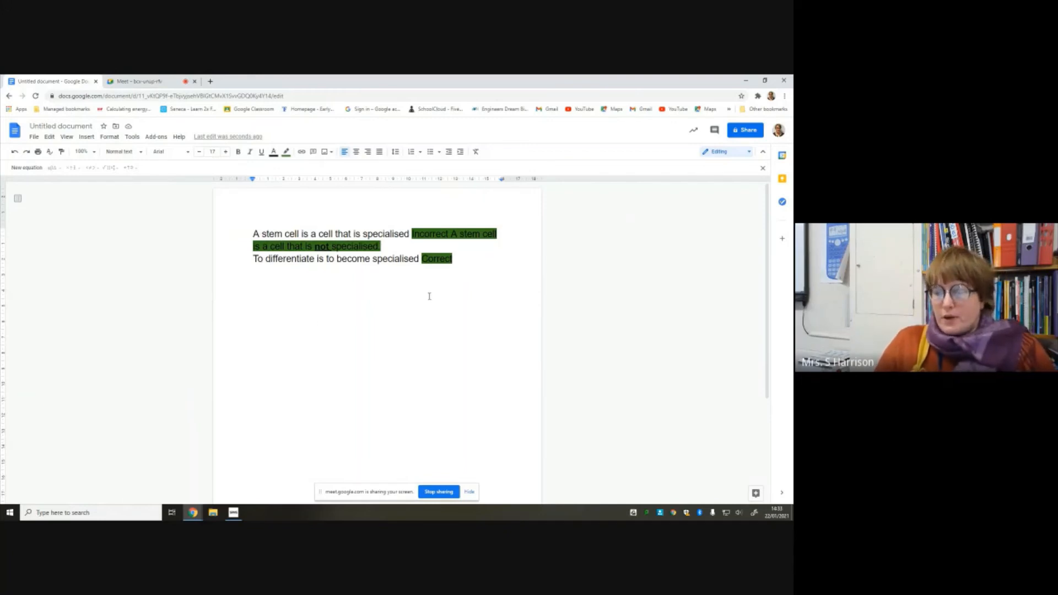
key("Return")
key("Return")
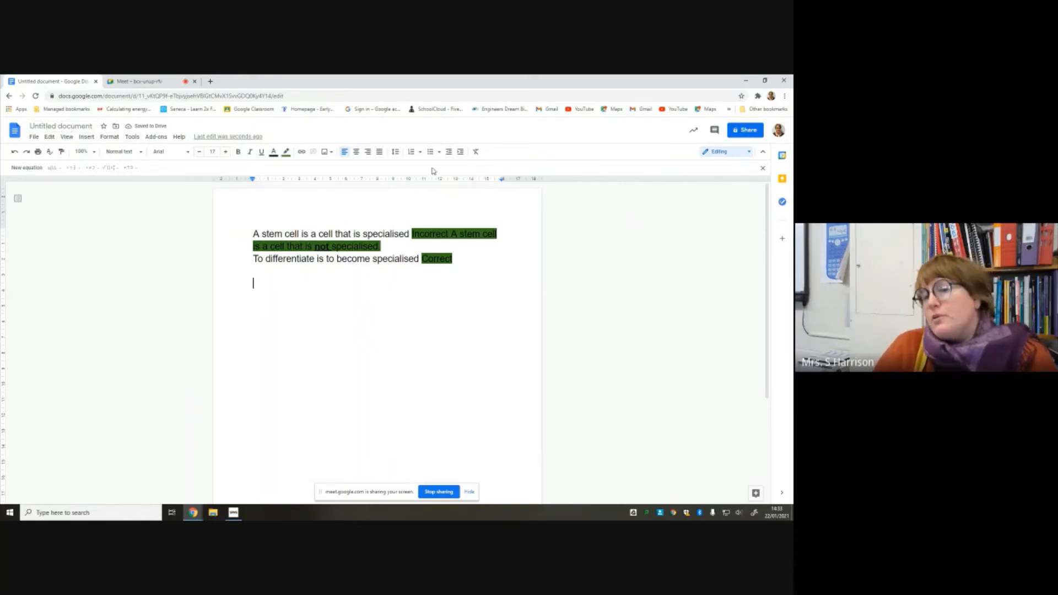
Browse the Arrows group of the Symbol special characters for a suitable marking symbol
left_click(87, 138)
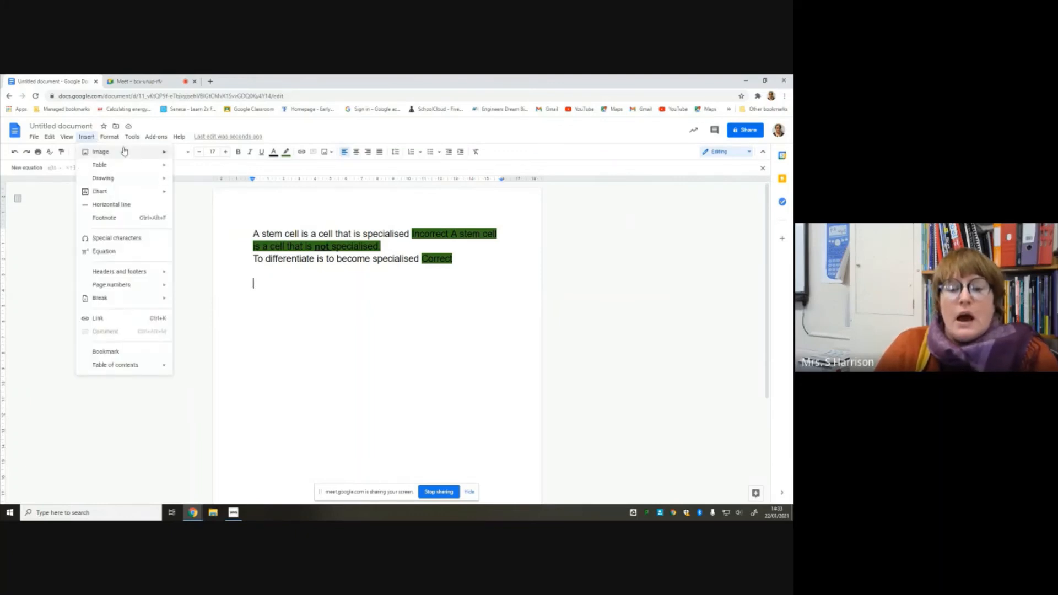
left_click(129, 245)
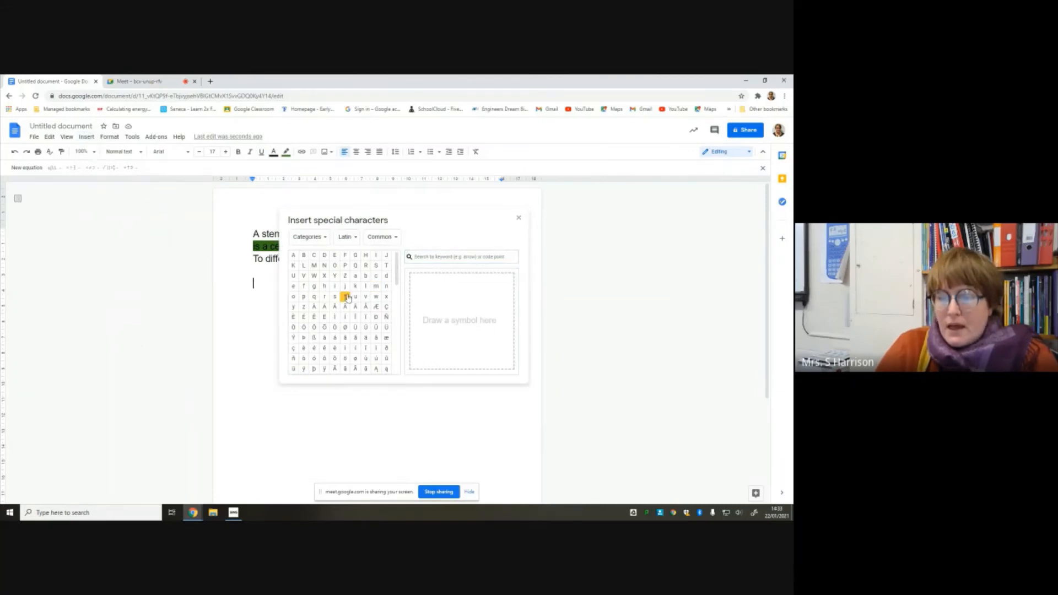
scroll(353, 303, "down", 2)
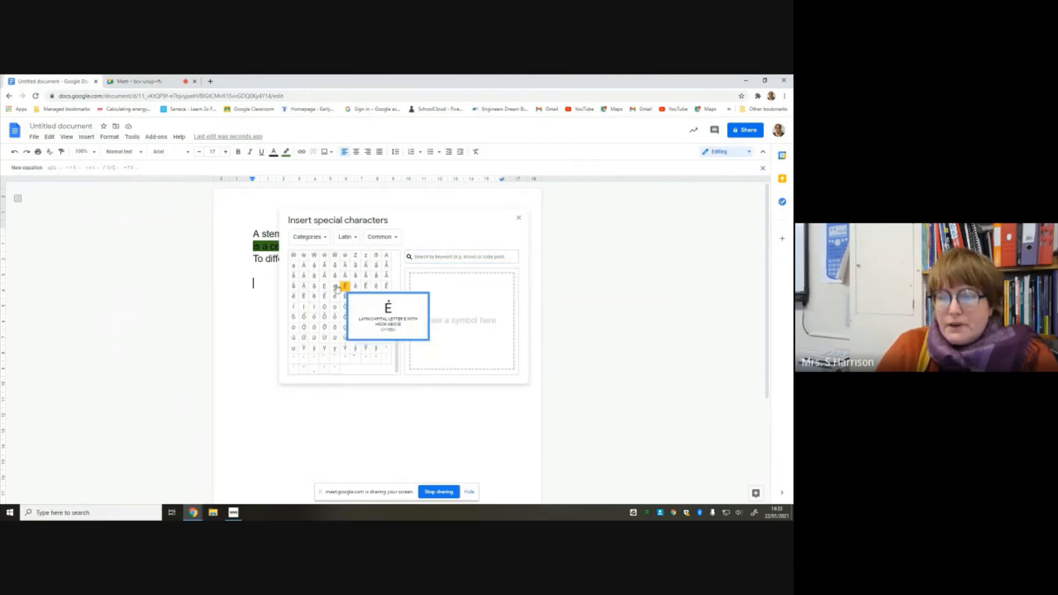
left_click(347, 237)
left_click(373, 156)
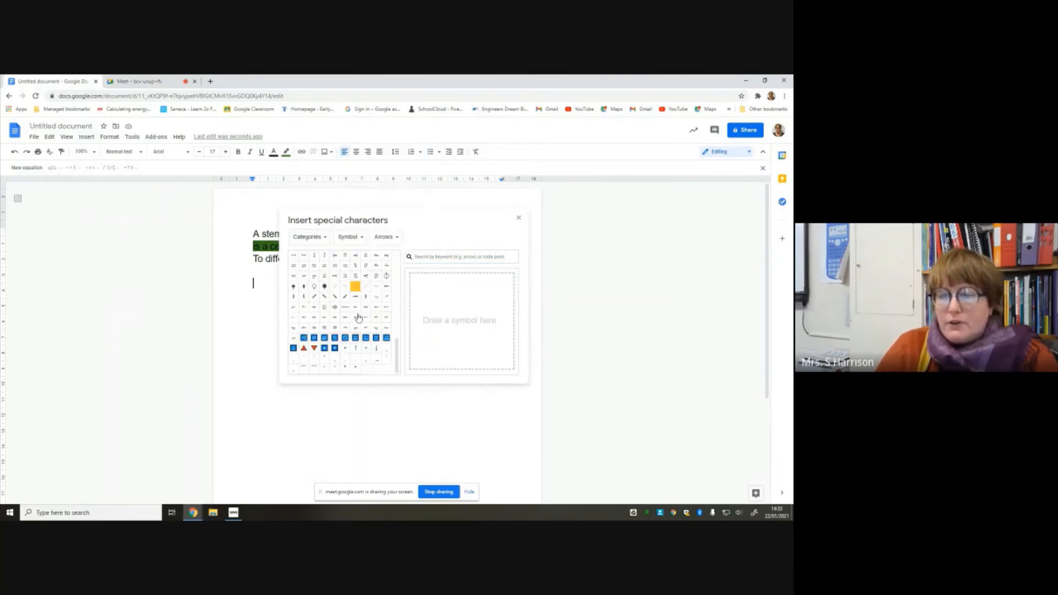
scroll(353, 319, "up", 3)
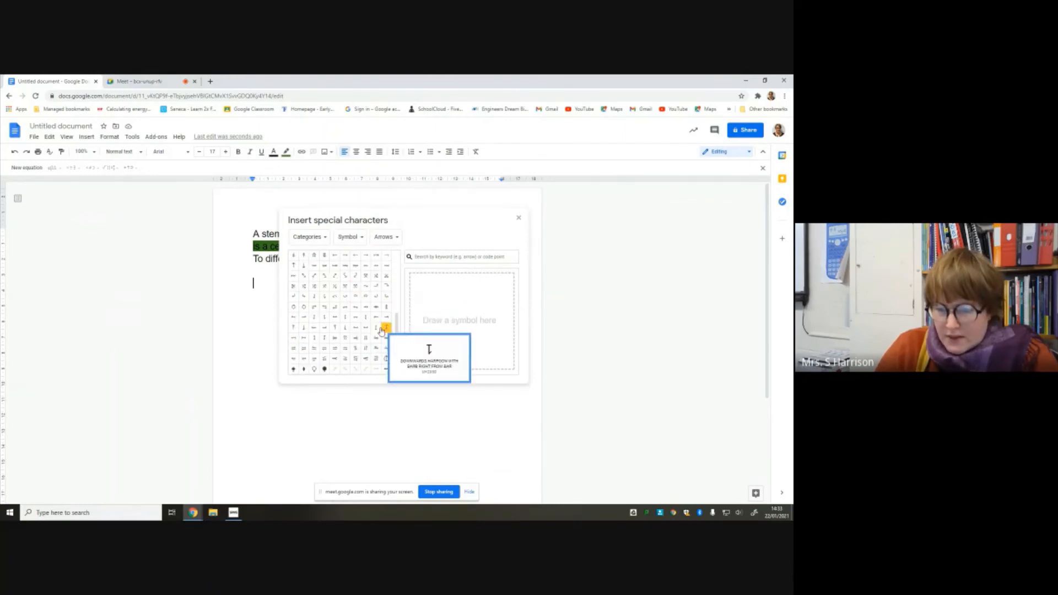
scroll(348, 297, "up", 3)
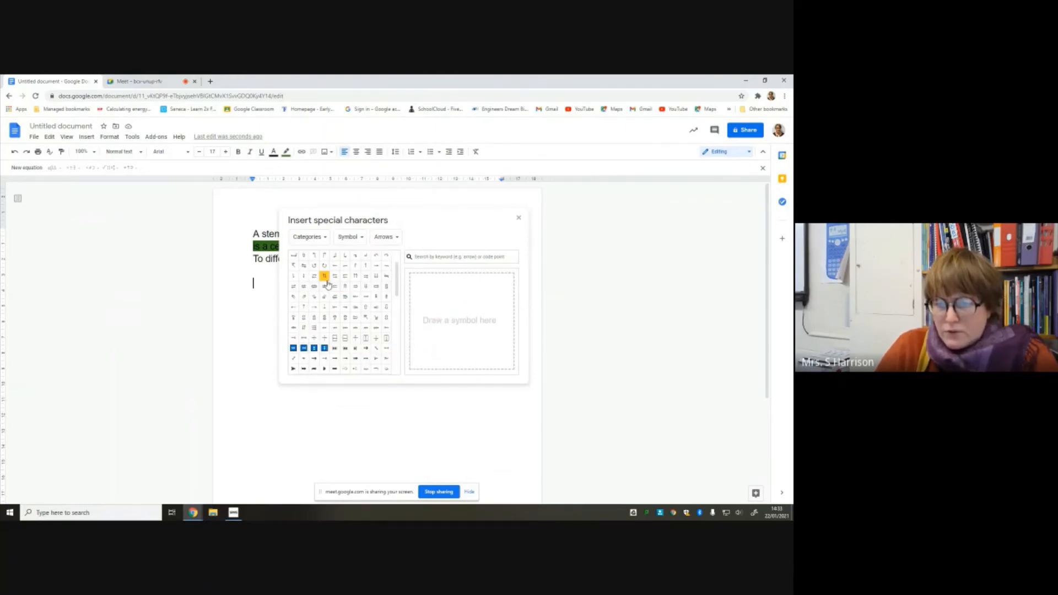
scroll(383, 337, "down", 1)
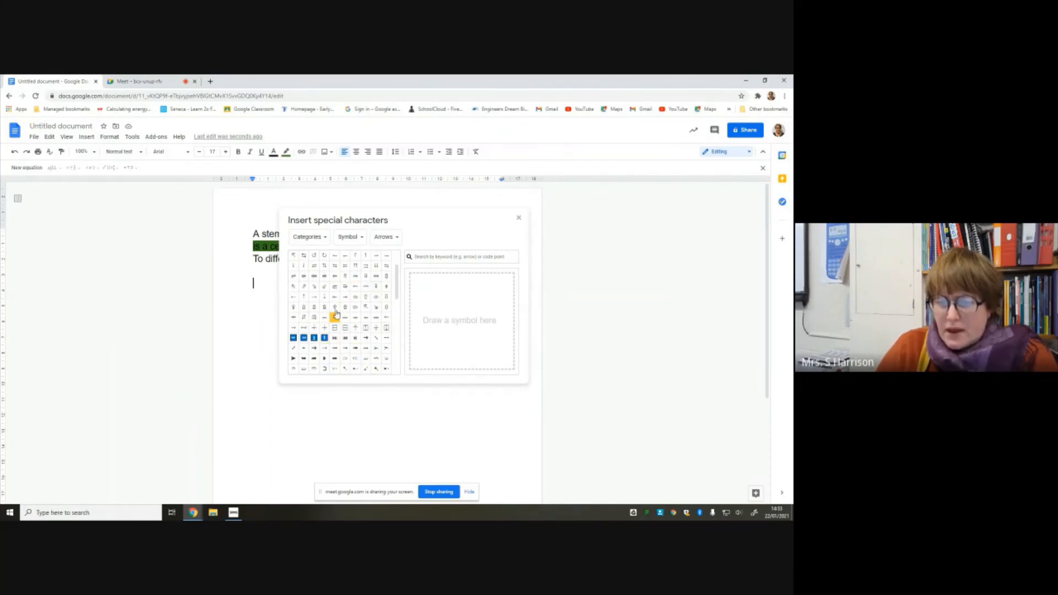
scroll(336, 303, "up", 2)
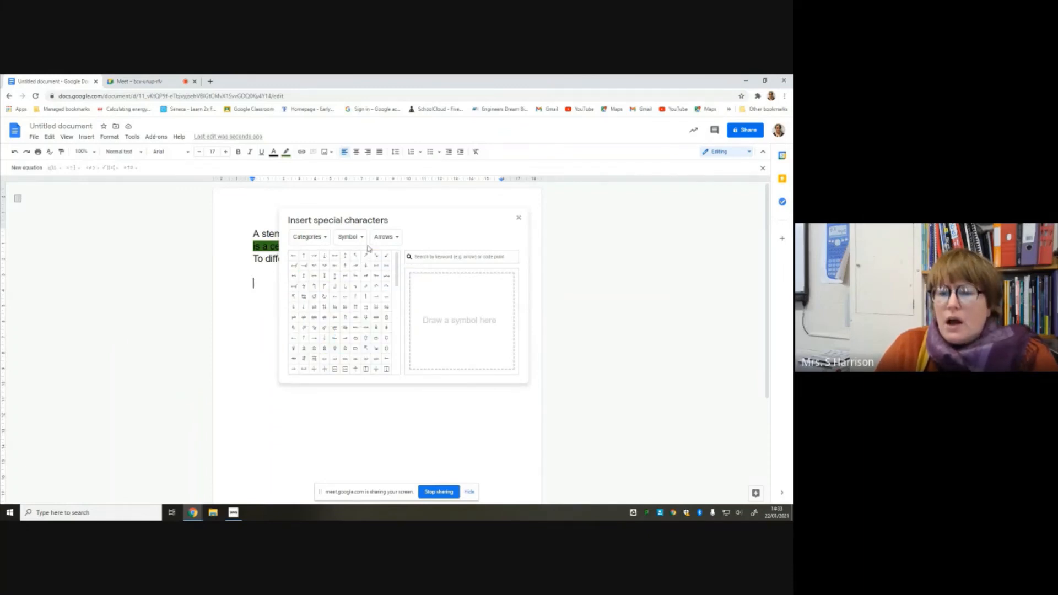
Insert a special character from the Maths symbols on the new line below the answers
left_click(348, 238)
left_click(333, 266)
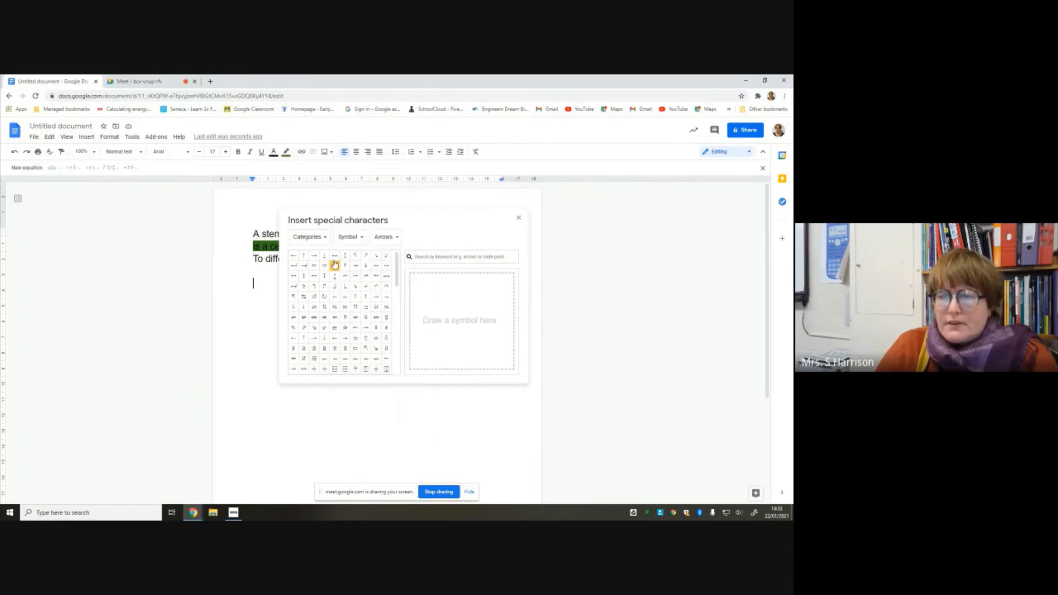
left_click(384, 237)
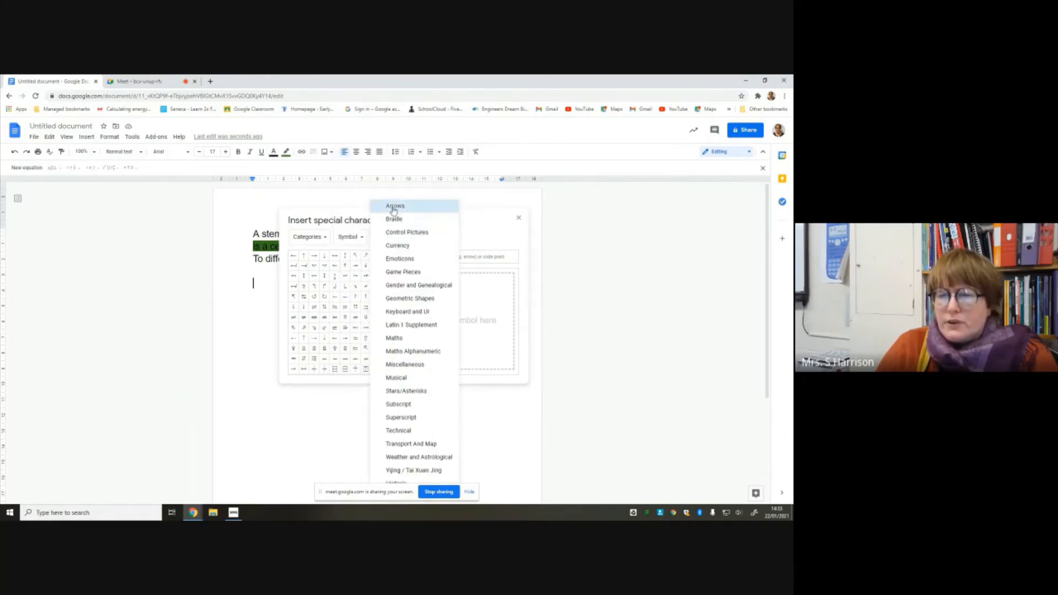
left_click(426, 343)
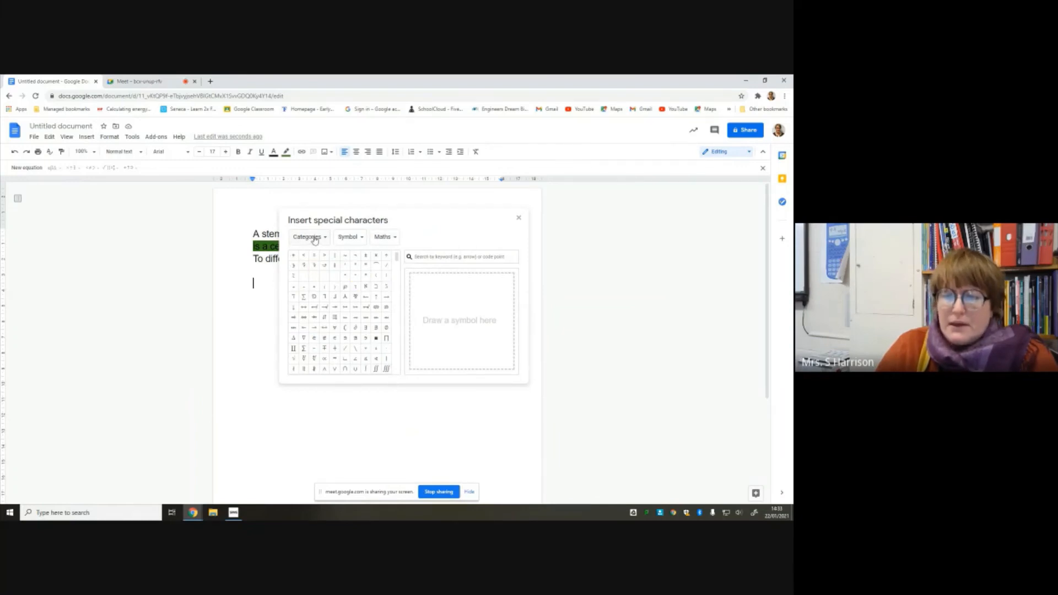
left_click(356, 307)
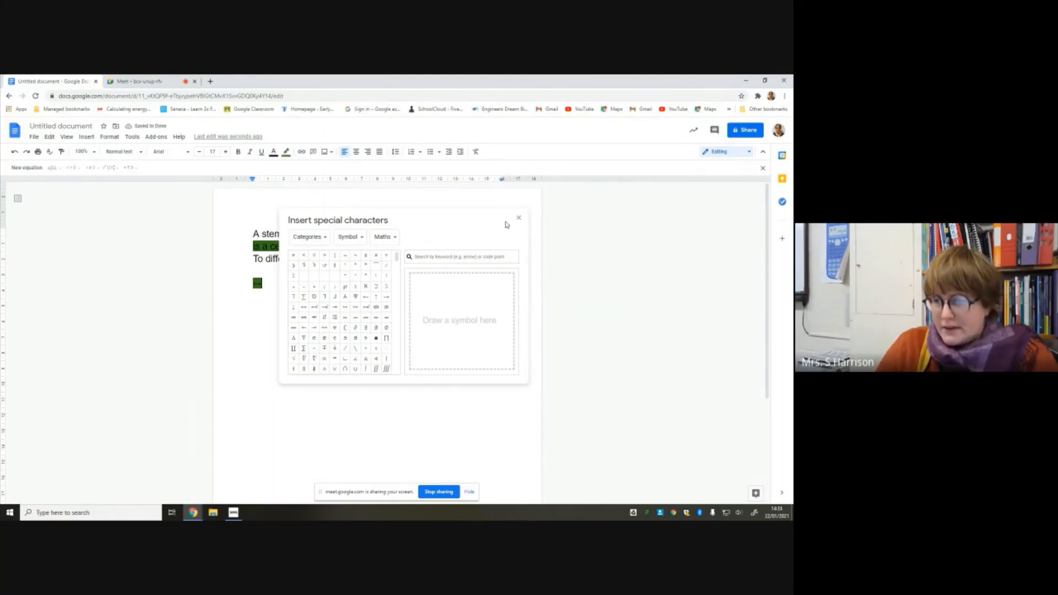
Close the special characters dialog and remove the green highlight from the inserted arrow symbol
left_click(519, 218)
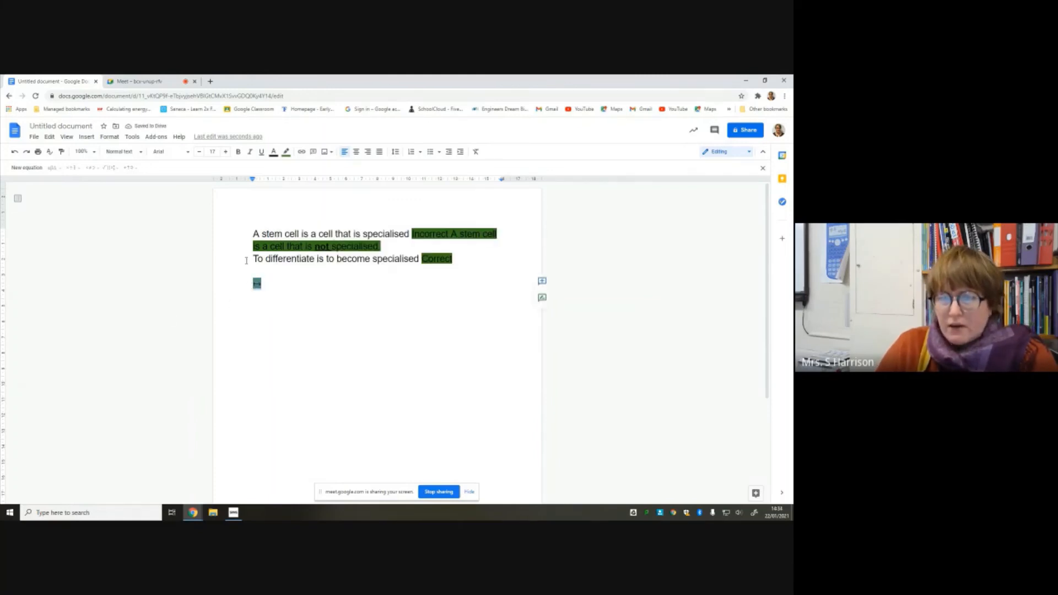
left_click(286, 151)
left_click(298, 171)
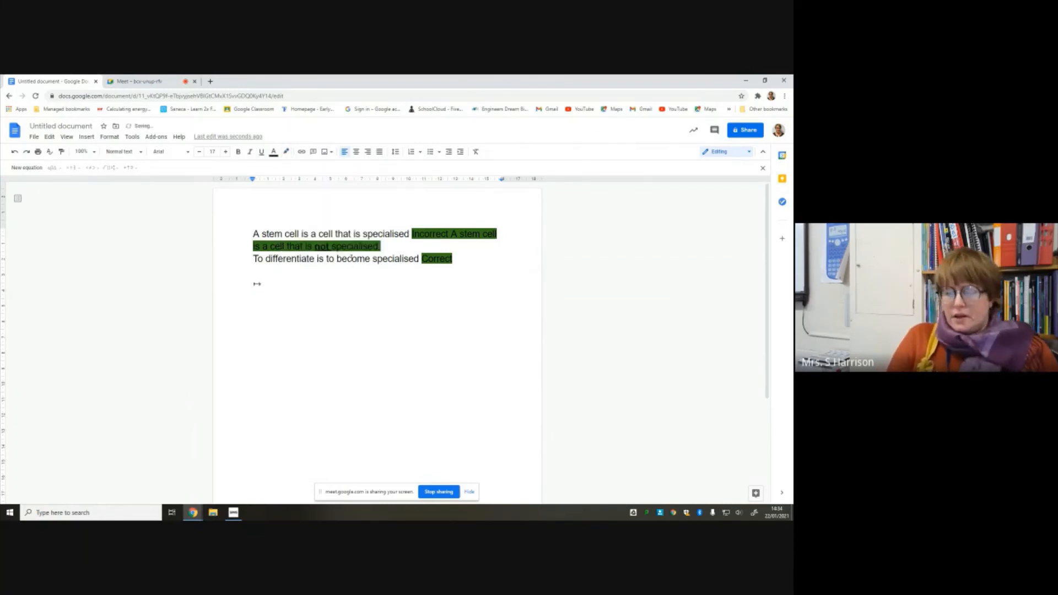
Enter some filler text after the arrow symbol, and erase both the text and the arrow
type("jsfbkjasdhuerhfd")
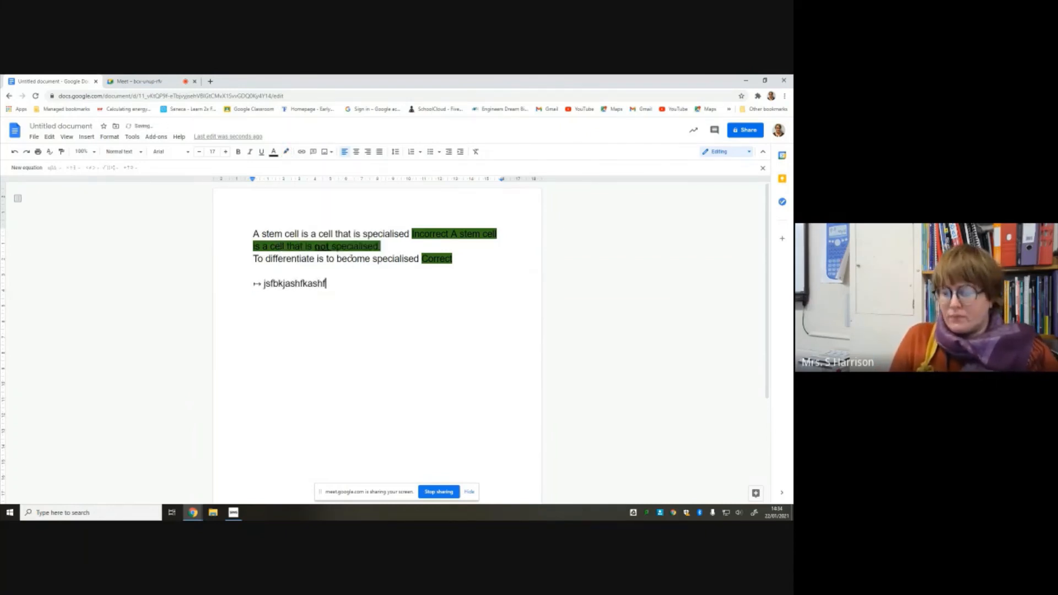
key("BackSpace")
key("BackSpace")
key("BackSpace")
key("BackSpace")
key("BackSpace")
key("BackSpace")
key("BackSpace")
key("BackSpace")
key("BackSpace")
key("BackSpace")
key("BackSpace")
key("BackSpace")
key("BackSpace")
key("BackSpace")
key("BackSpace")
key("BackSpace")
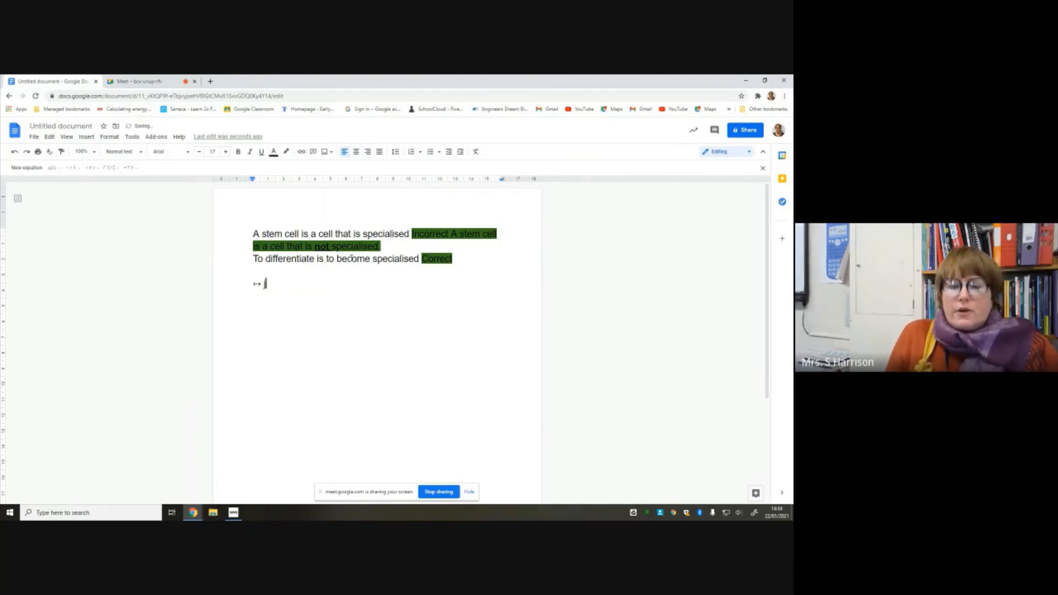
key("BackSpace")
key("BackSpace")
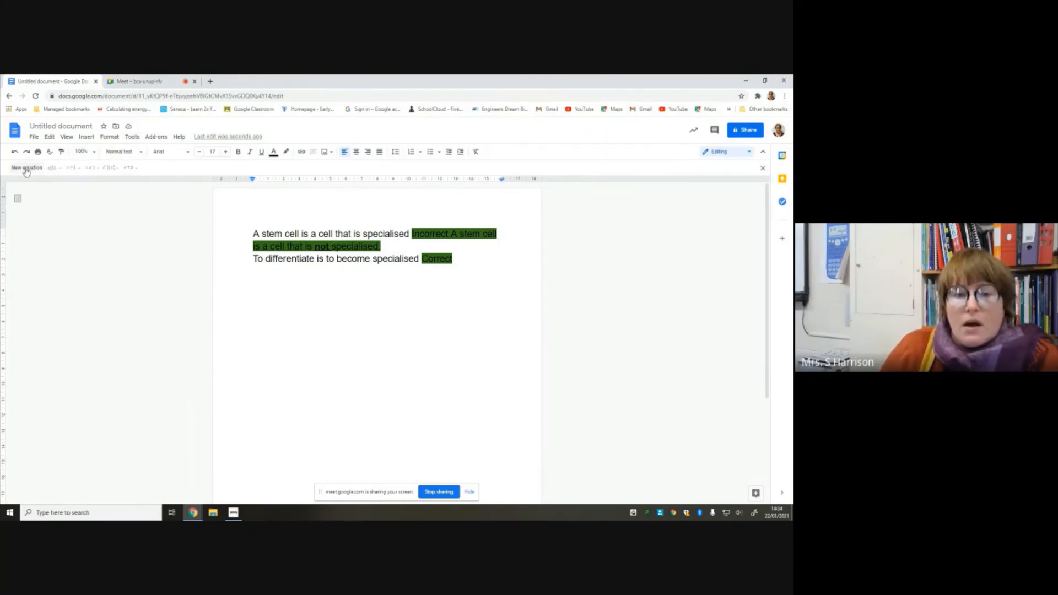
Try inserting a right arrow in an equation on the empty line below the answers, and delete it again
left_click(86, 136)
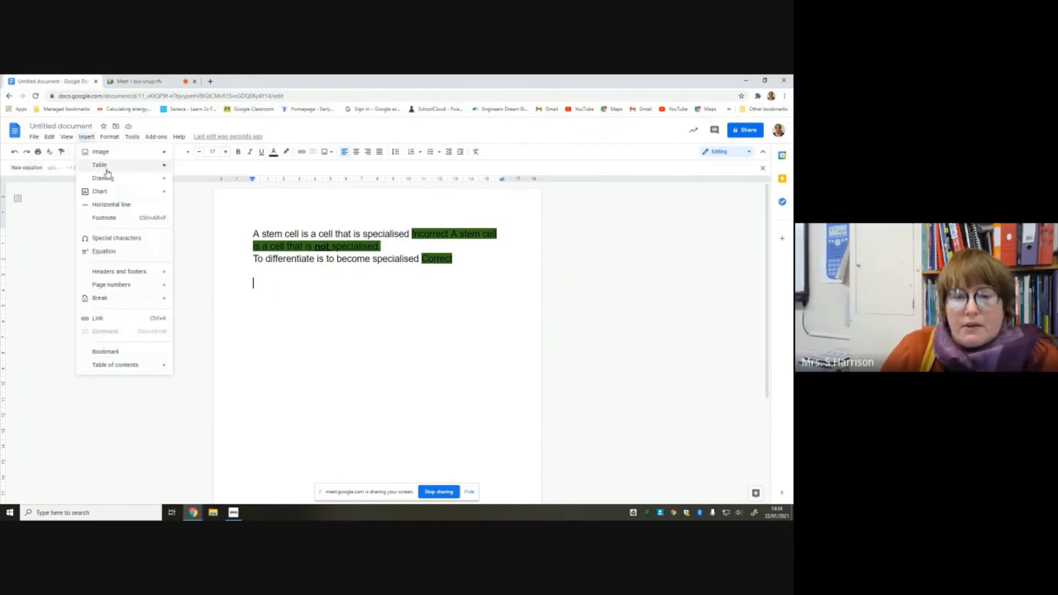
left_click(102, 252)
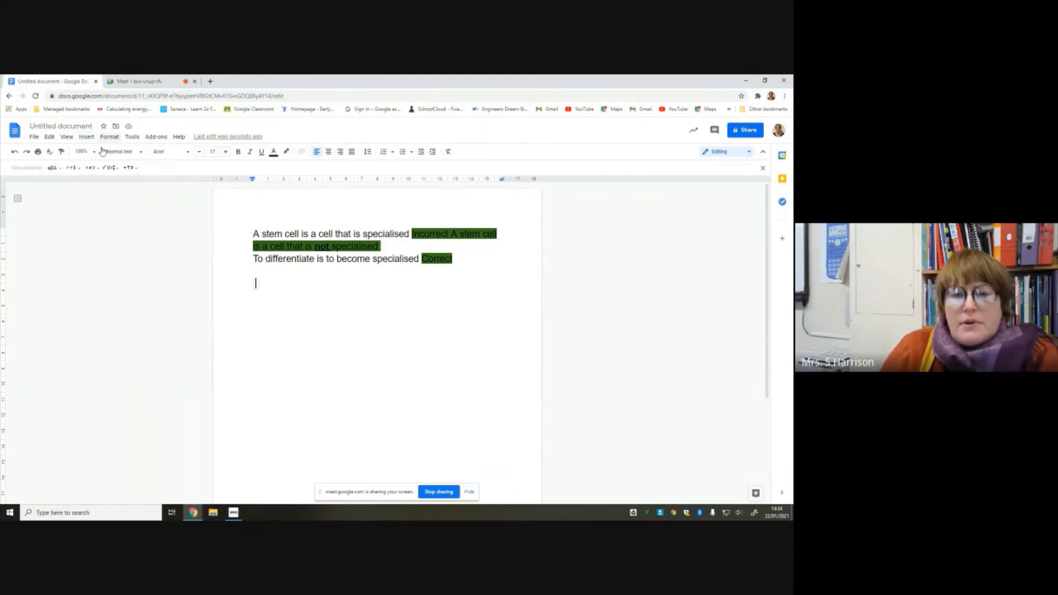
left_click(131, 168)
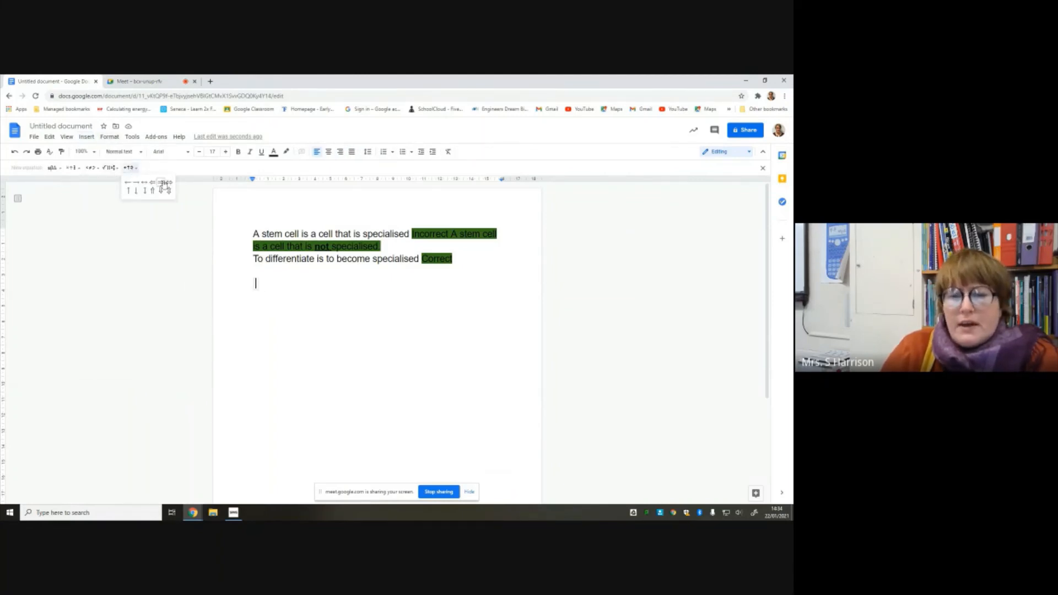
left_click(136, 182)
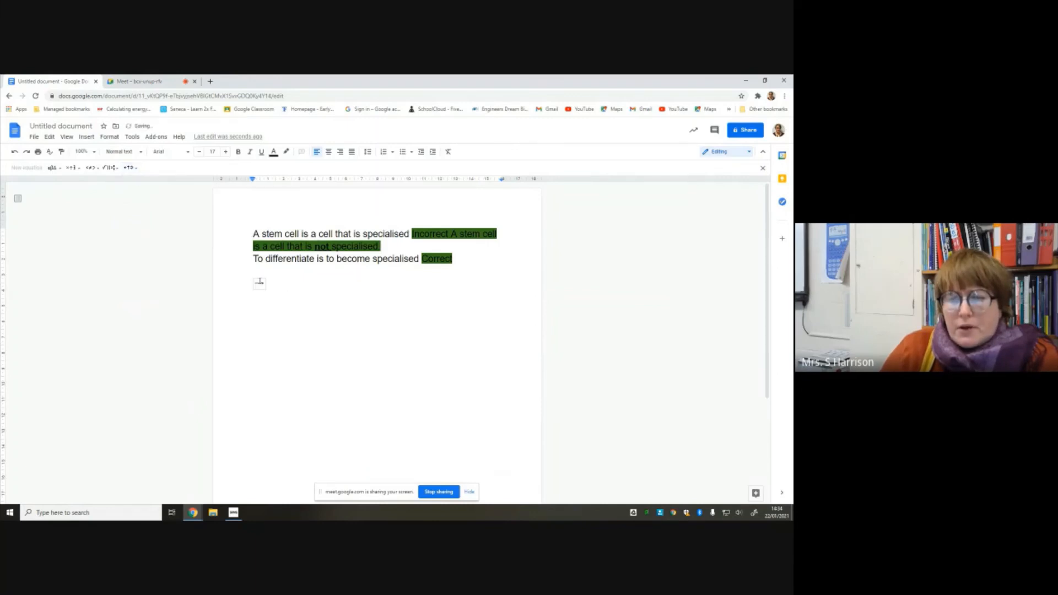
key("BackSpace")
key("BackSpace")
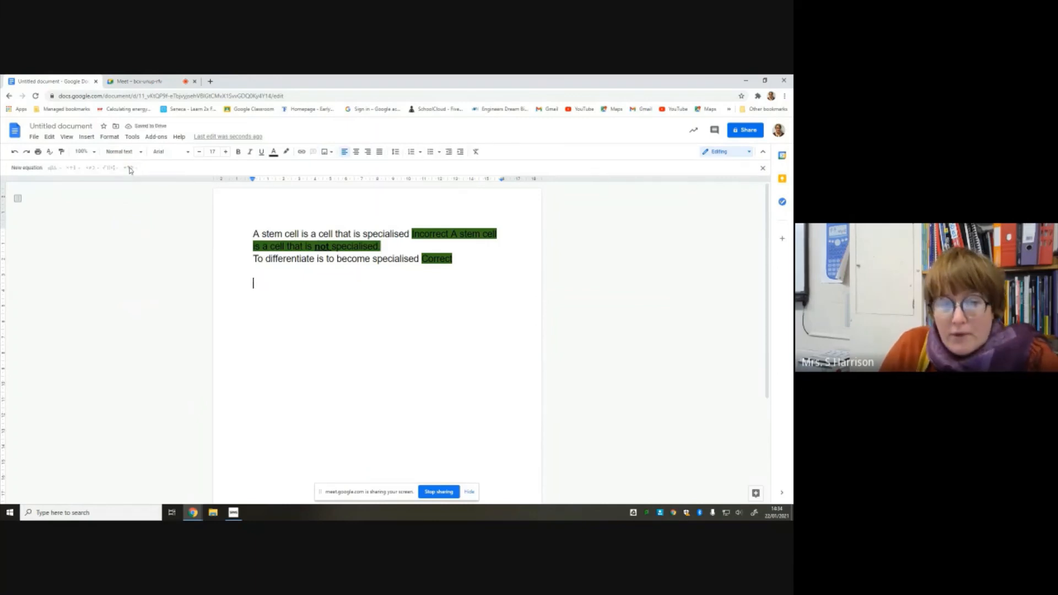
Insert a new equation below the answers reading "MAgnesium + oxygen → MAgnesium oxide", using the equation arrow
left_click(26, 168)
left_click(129, 167)
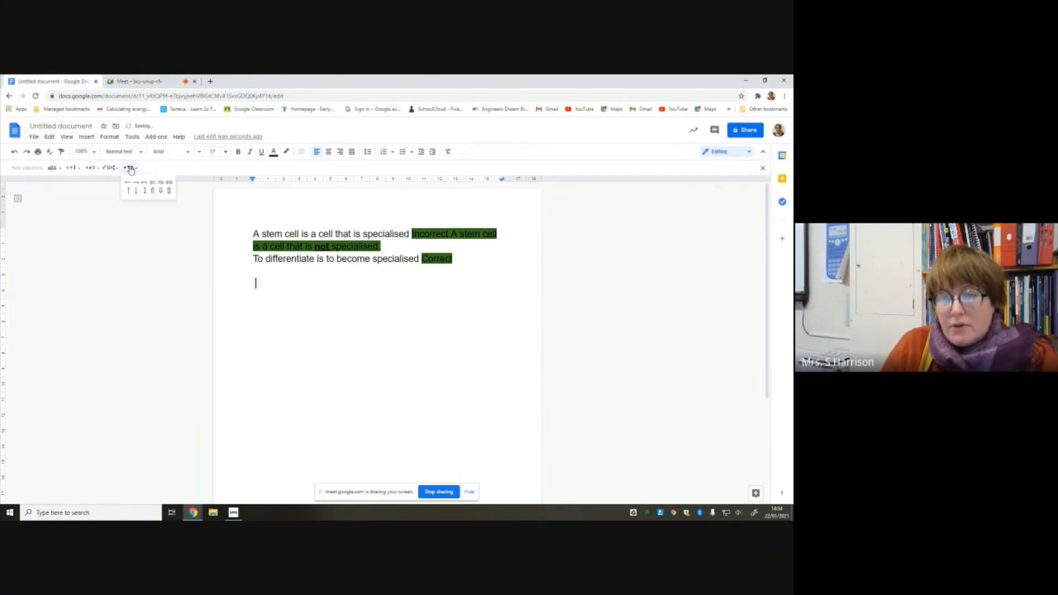
left_click(137, 184)
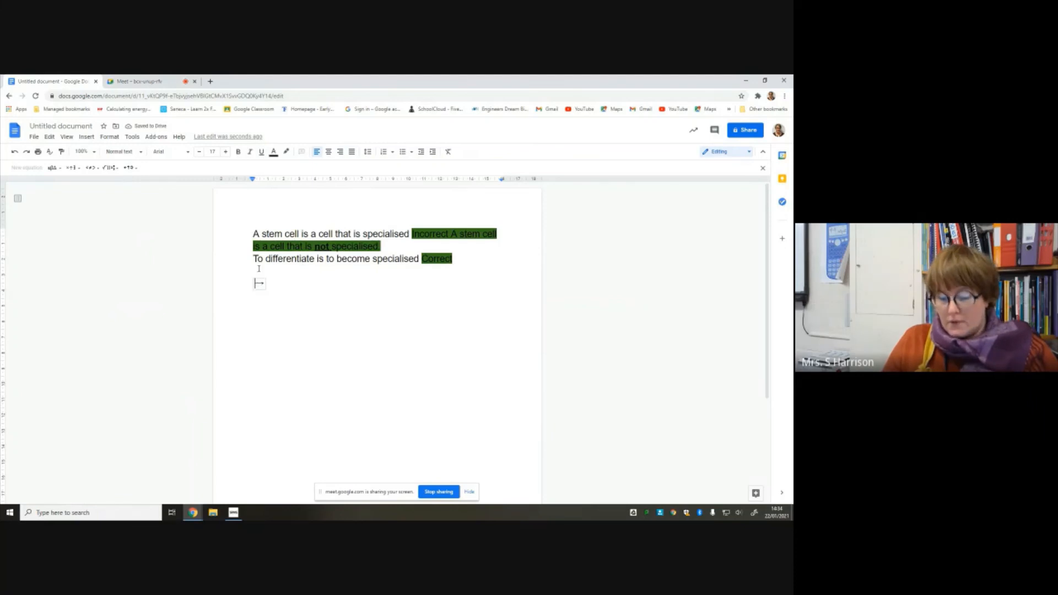
key("Left")
type("MAgnesium ")
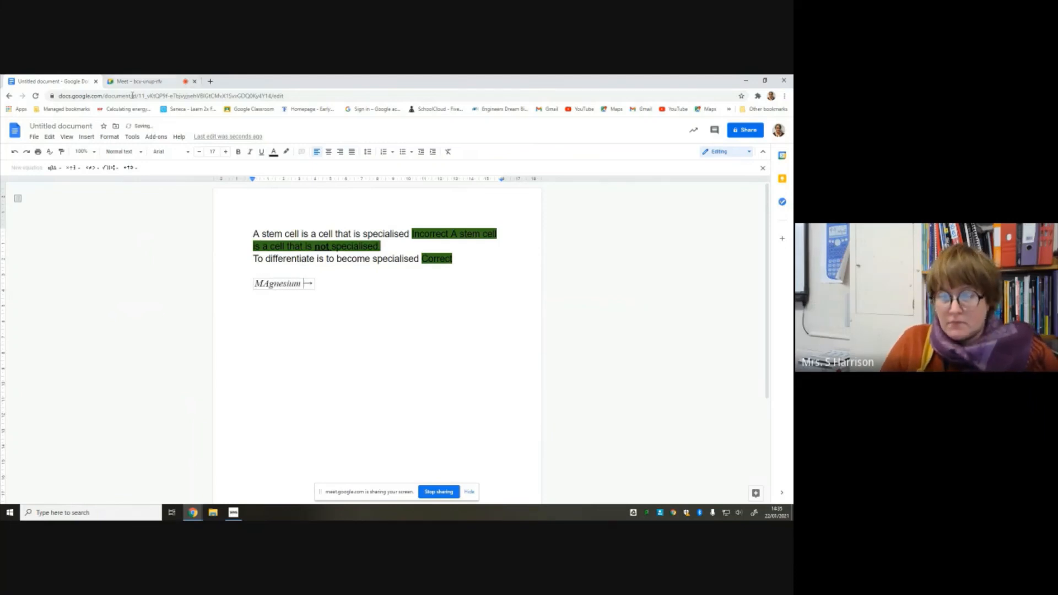
type("+")
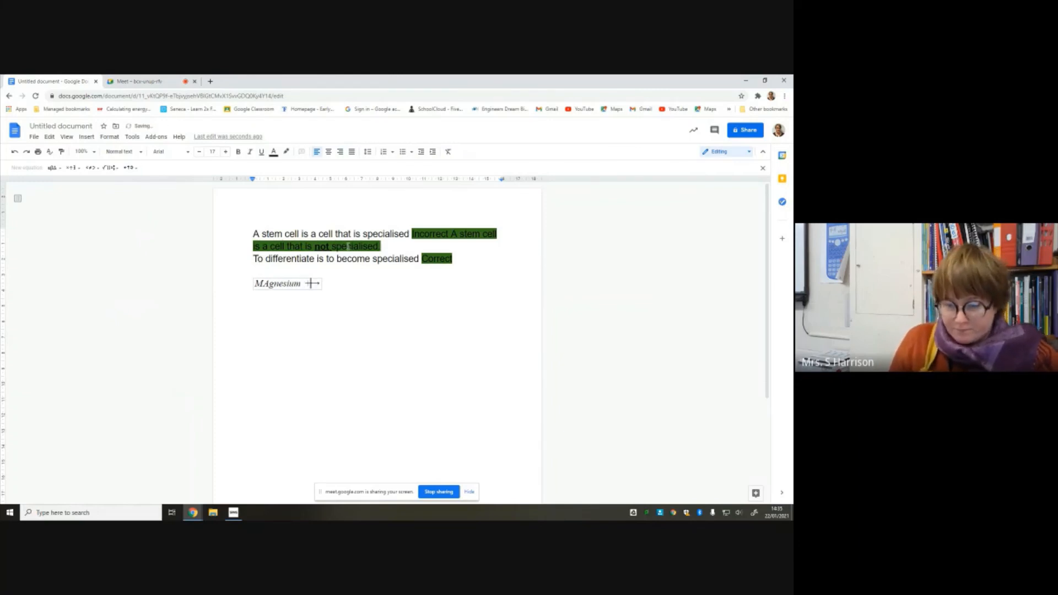
type(" oxygen")
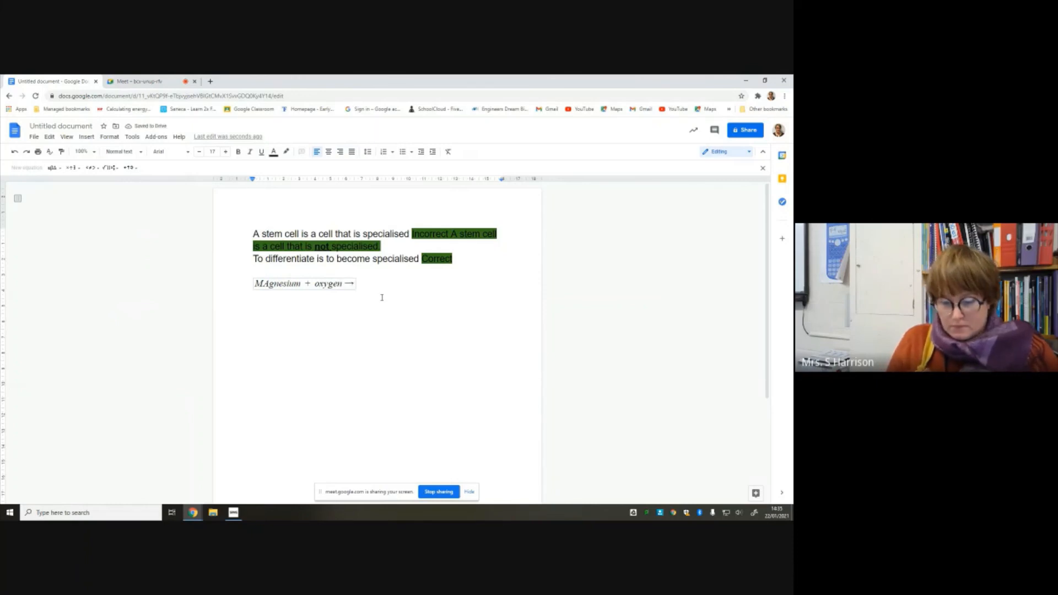
type("MAgnes")
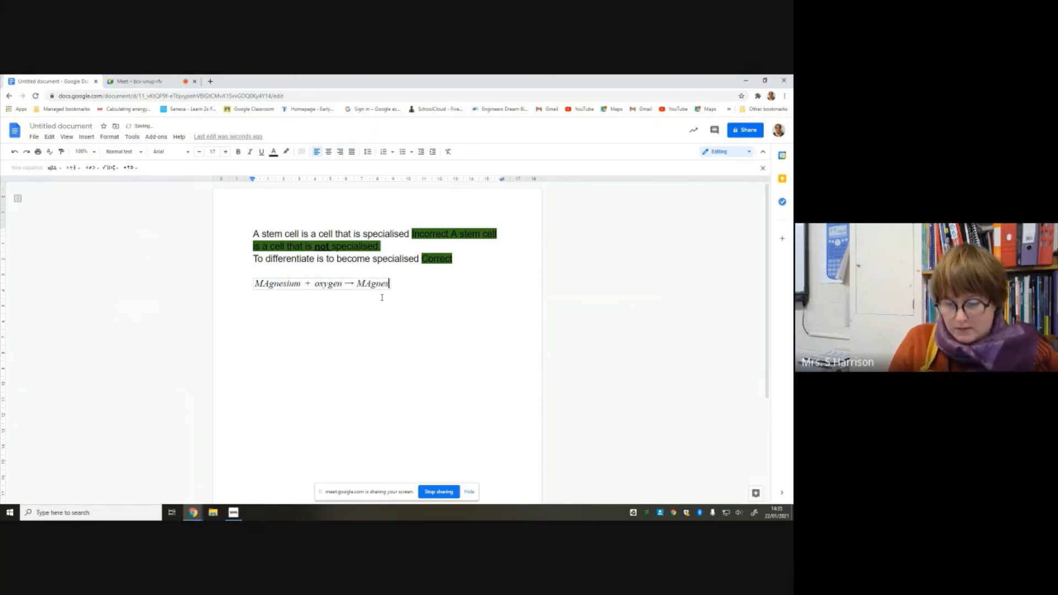
type("ium oxide")
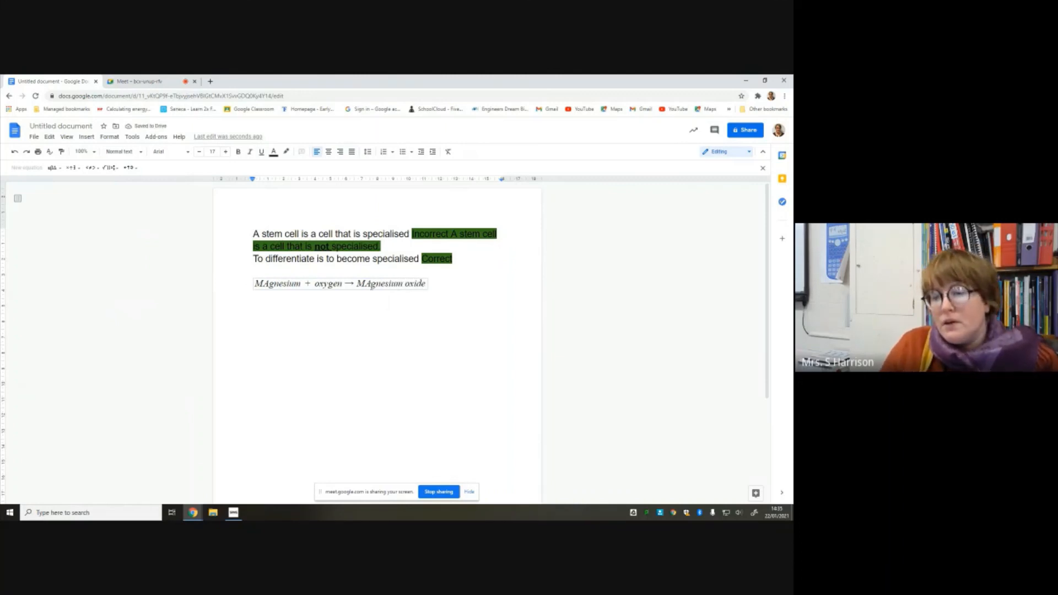
Correct the capital "A" to lowercase in both occurrences of "Magnesium" in the equation
left_click(373, 282)
key("BackSpace")
type("a")
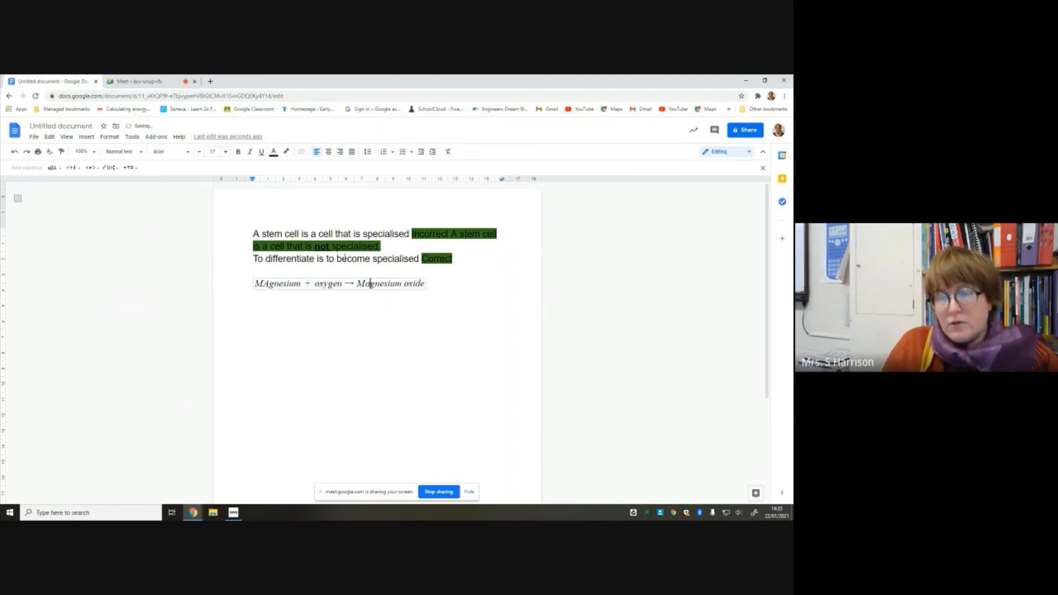
left_click(270, 283)
key("BackSpace")
type("a")
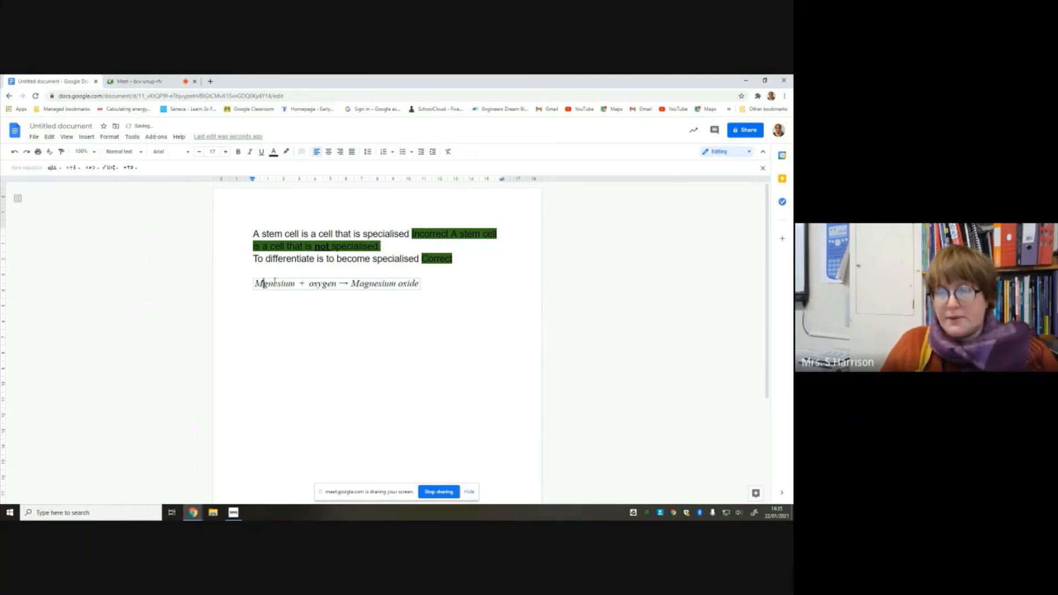
left_click(443, 286)
left_click(299, 283)
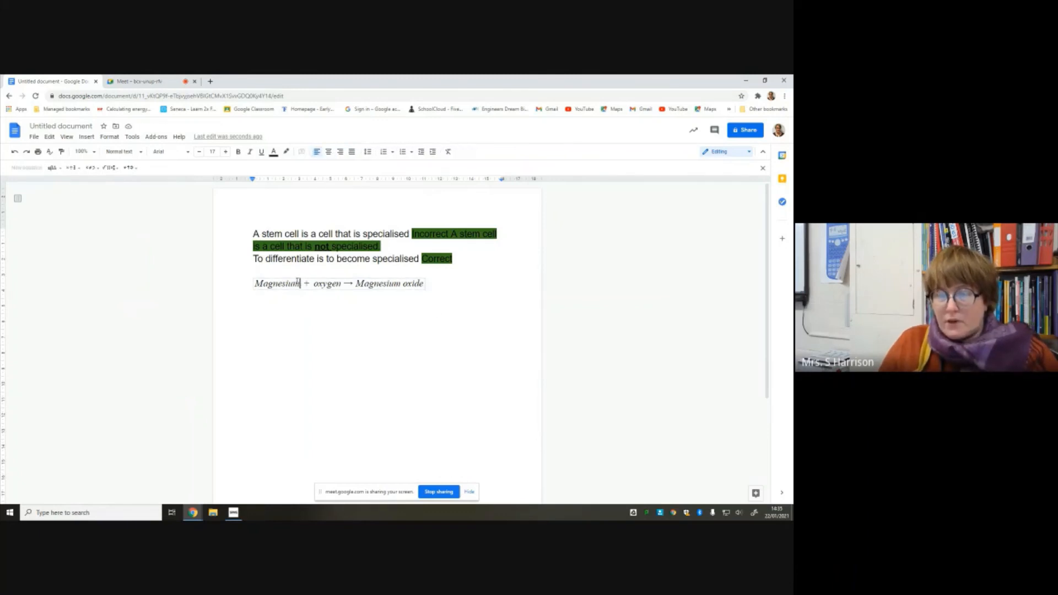
Try entering ordinary filler text two lines below the equation, and erase it along with the added lines
left_click(458, 290)
key("Return")
key("Return")
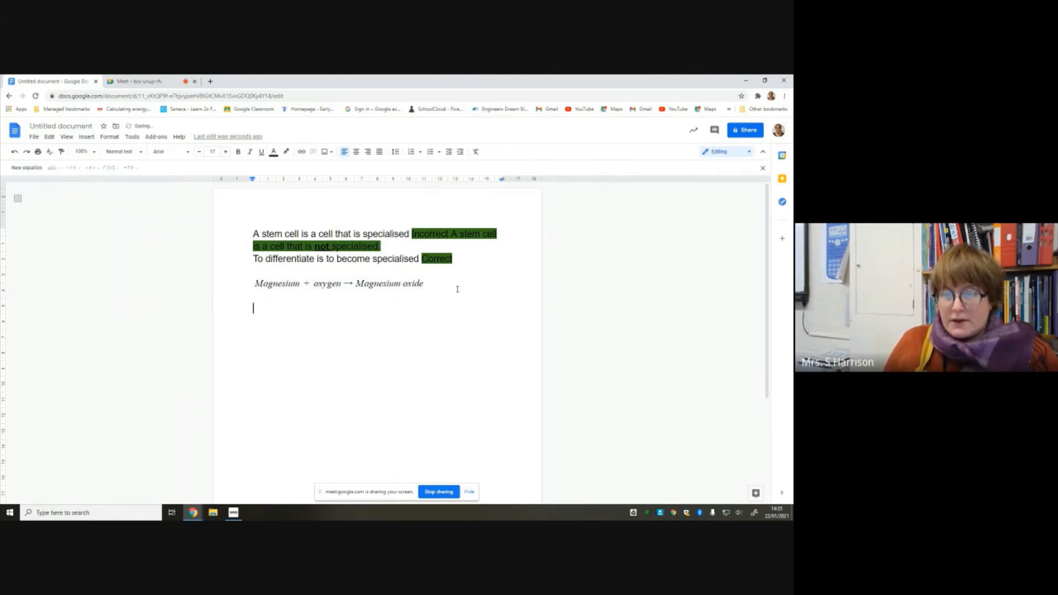
type("sjkhdalhskasjhfkajhskjahskjahsfkjs")
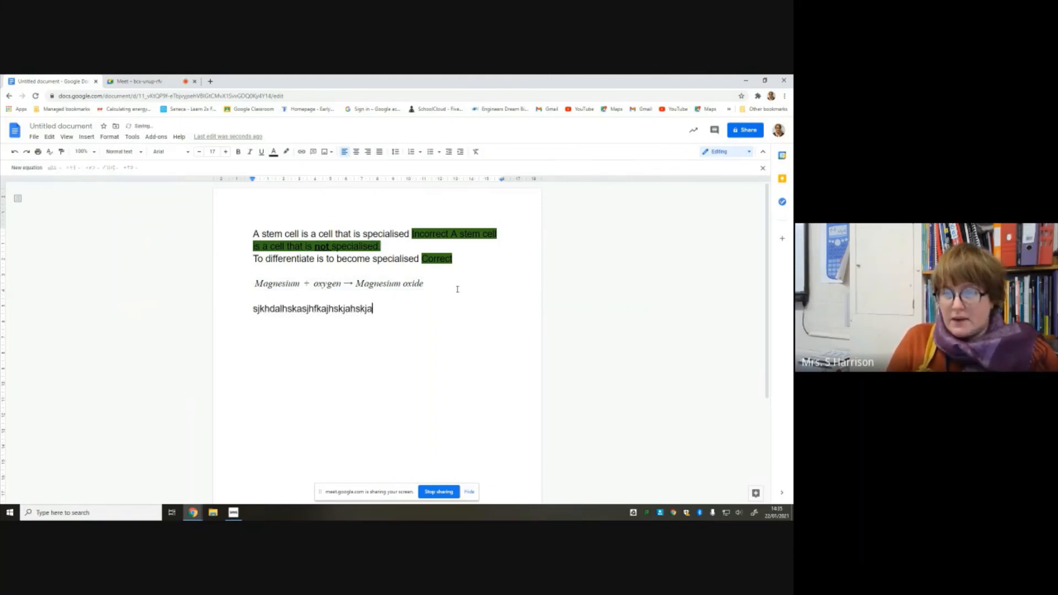
key("BackSpace")
key("BackSpace")
key("BackSpace")
key("BackSpace")
key("BackSpace")
key("BackSpace")
key("BackSpace")
key("BackSpace")
key("BackSpace")
key("BackSpace")
key("BackSpace")
key("BackSpace")
key("BackSpace")
key("BackSpace")
key("BackSpace")
key("BackSpace")
key("BackSpace")
key("BackSpace")
key("BackSpace")
key("BackSpace")
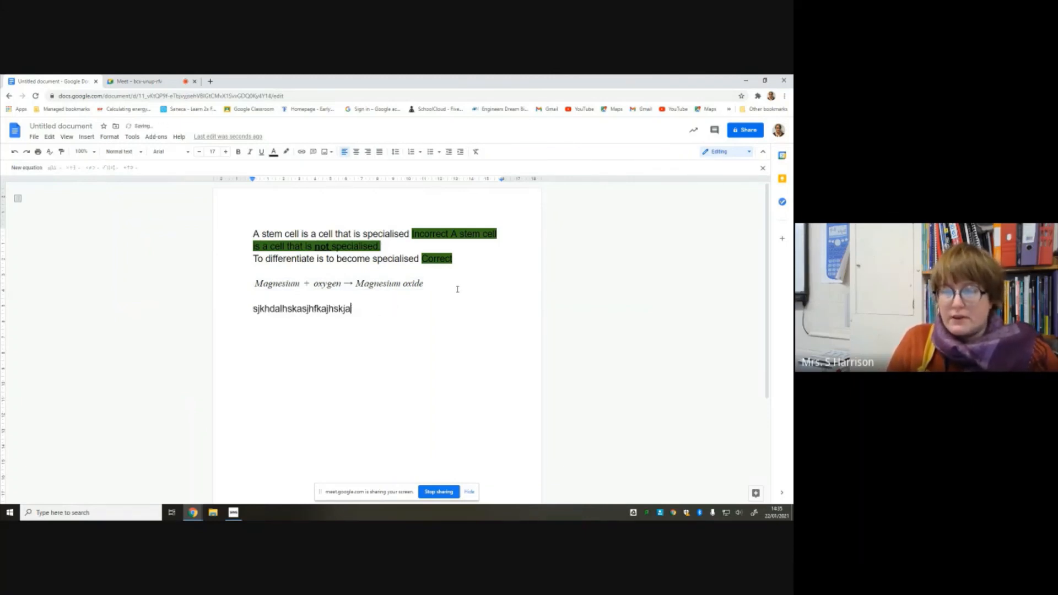
key("BackSpace")
key("BackSpace")
key("BackSpace")
key("BackSpace")
key("BackSpace")
key("BackSpace")
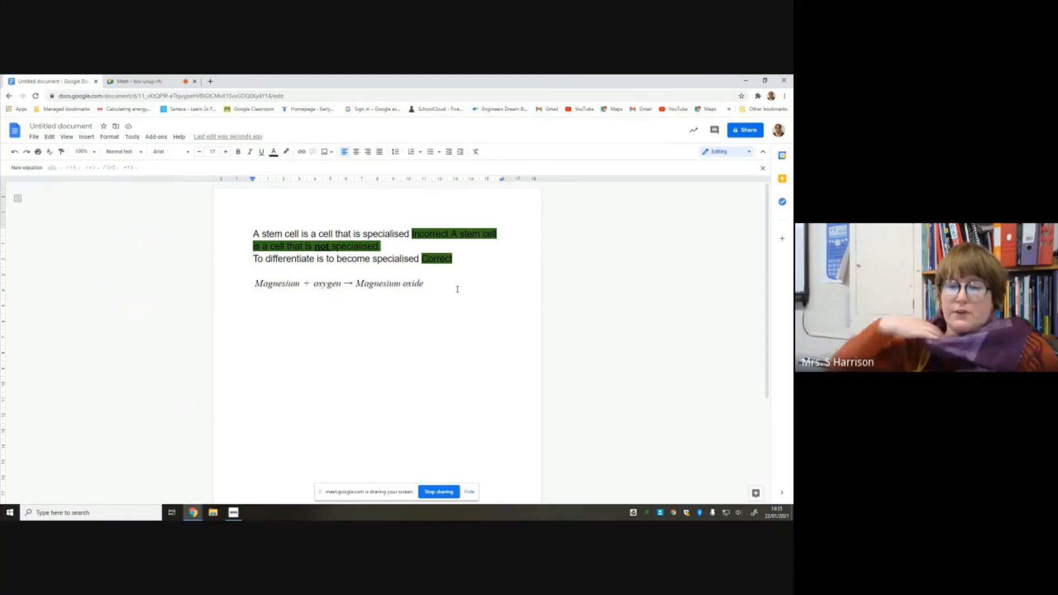
left_click(384, 283)
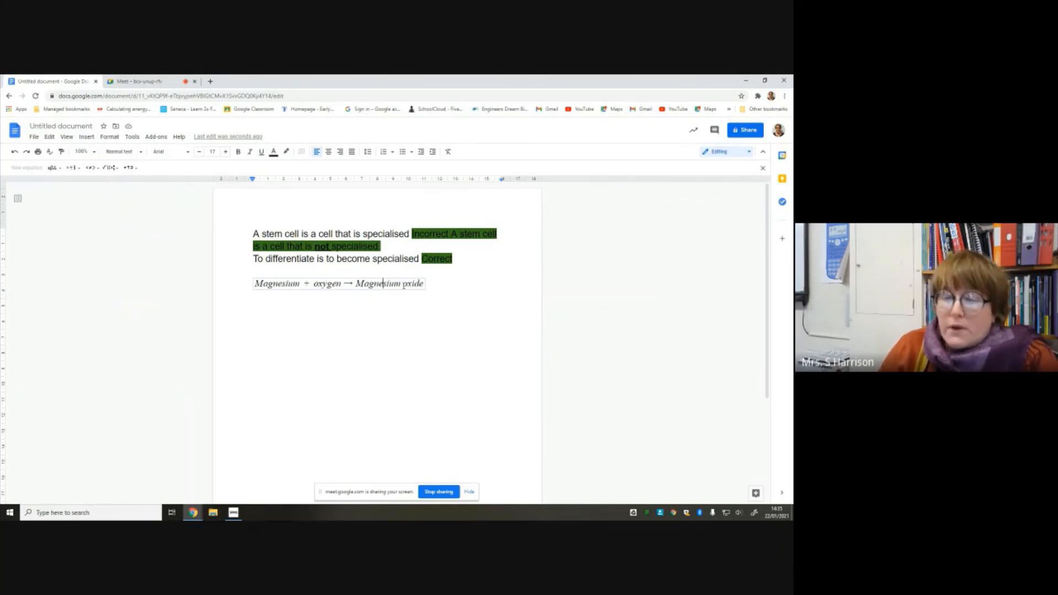
left_click(395, 312)
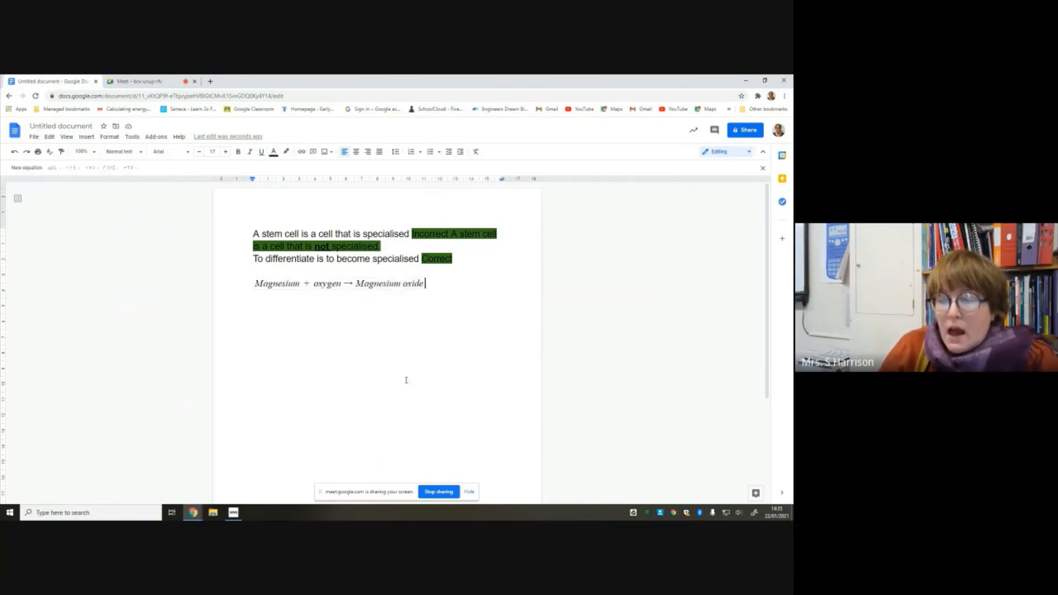